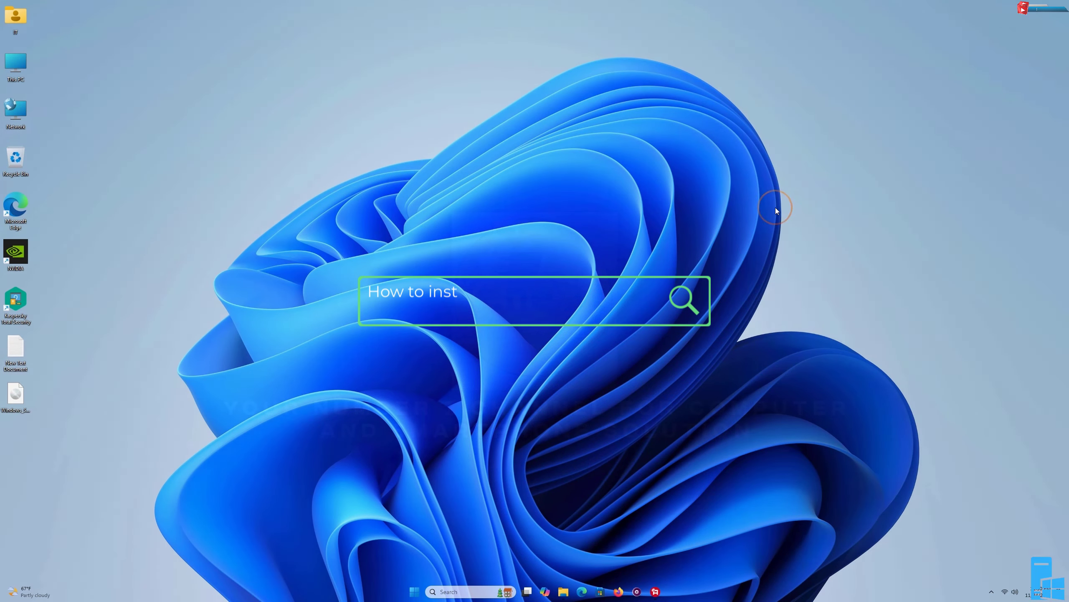
pyautogui.rightClick(775, 207)
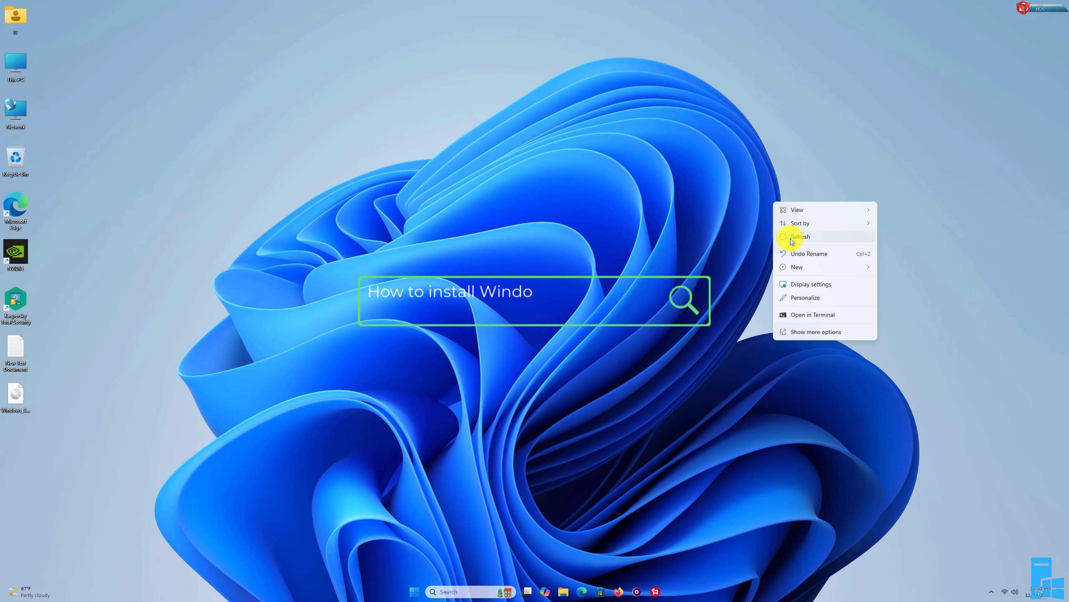
pyautogui.click(791, 239)
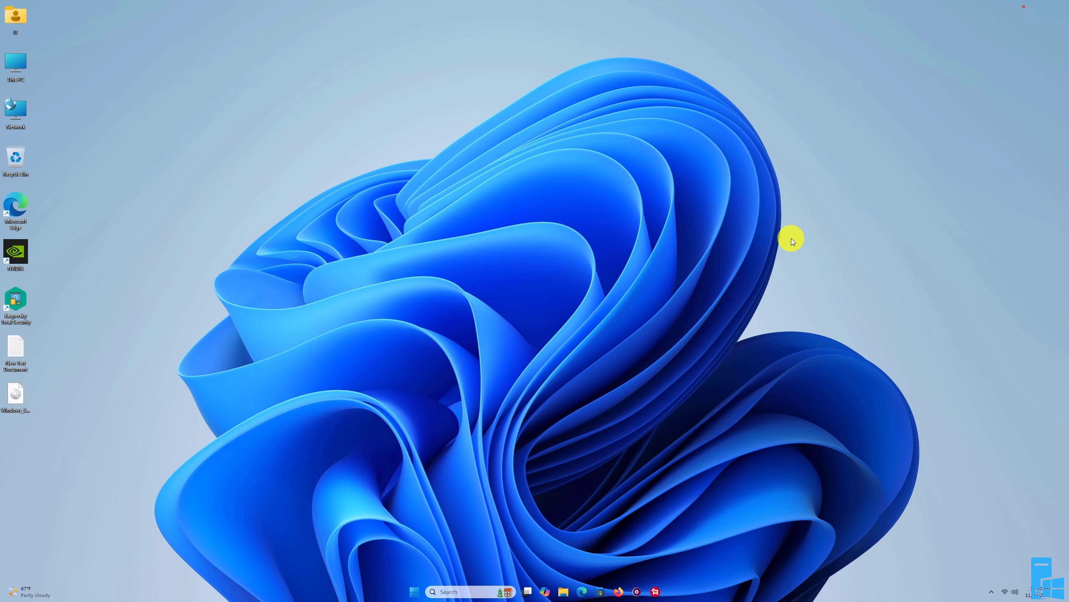
# Open Firefox and search Google for "download windows server 2019"
pyautogui.click(617, 590)
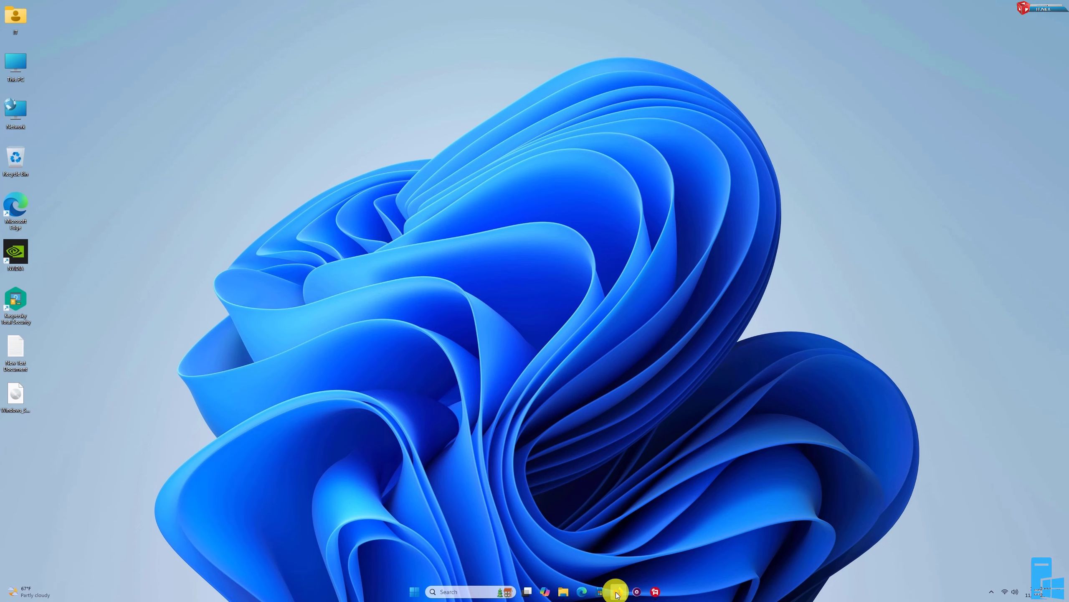
pyautogui.click(472, 299)
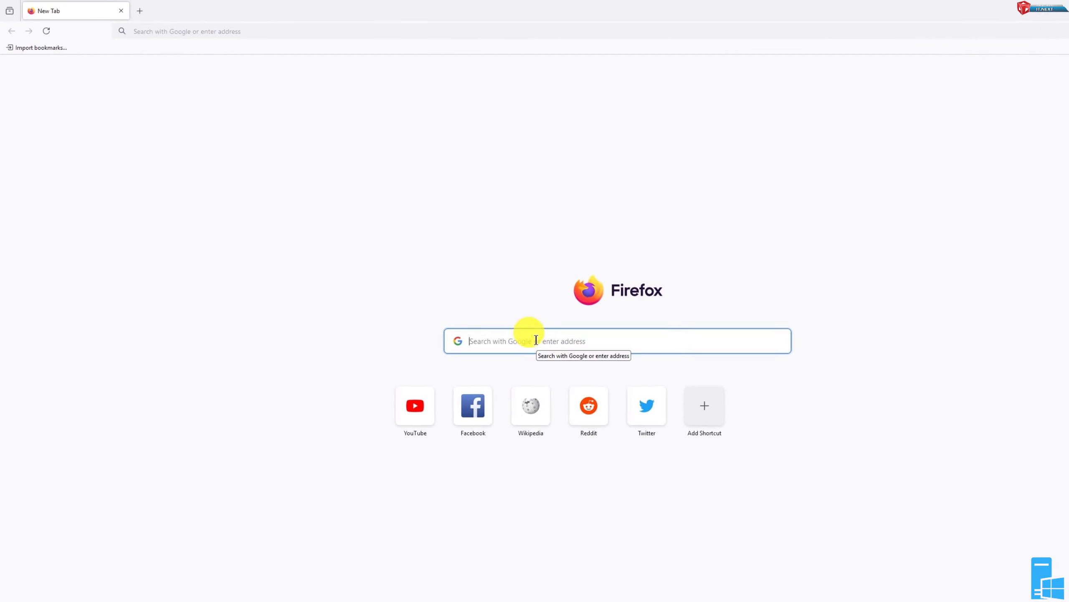
pyautogui.write('download windows server 2019')
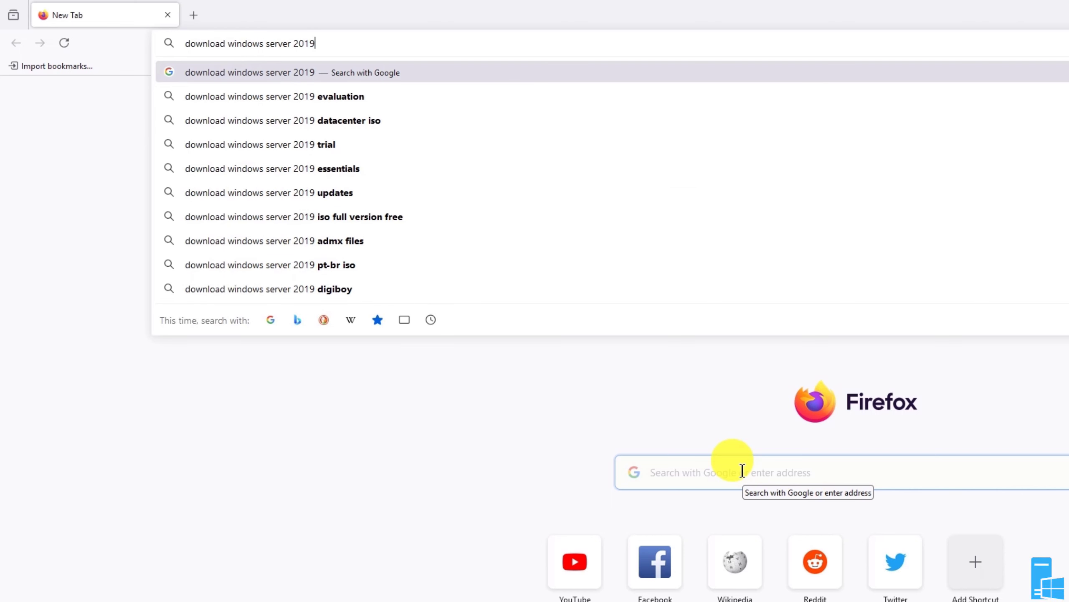
pyautogui.press('Return')
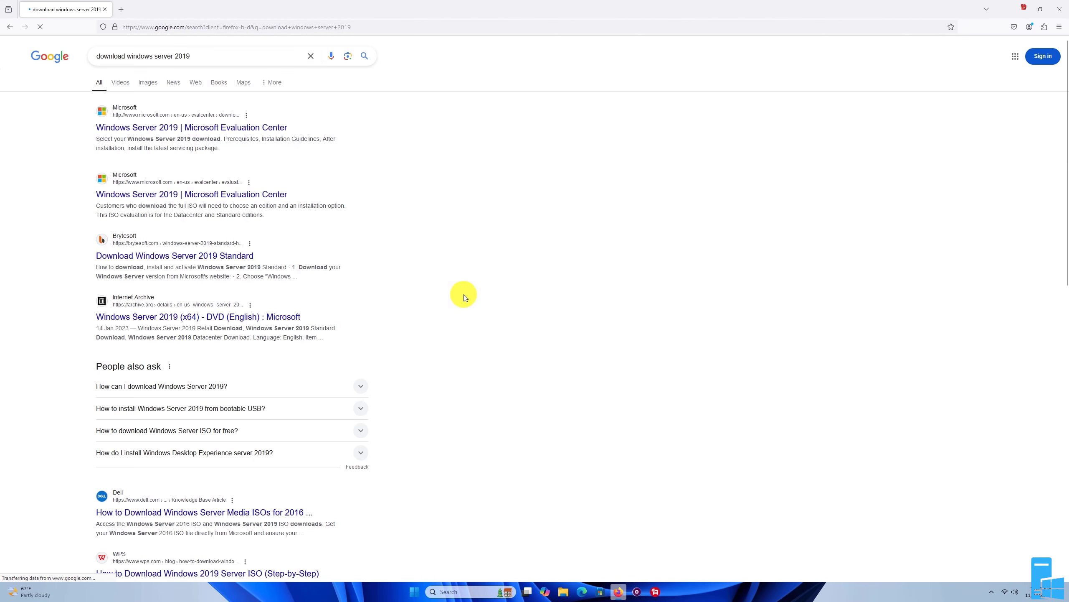
# Open the Microsoft Evaluation Center result and download the English 64-bit ISO edition of Windows Server 2019
pyautogui.click(166, 127)
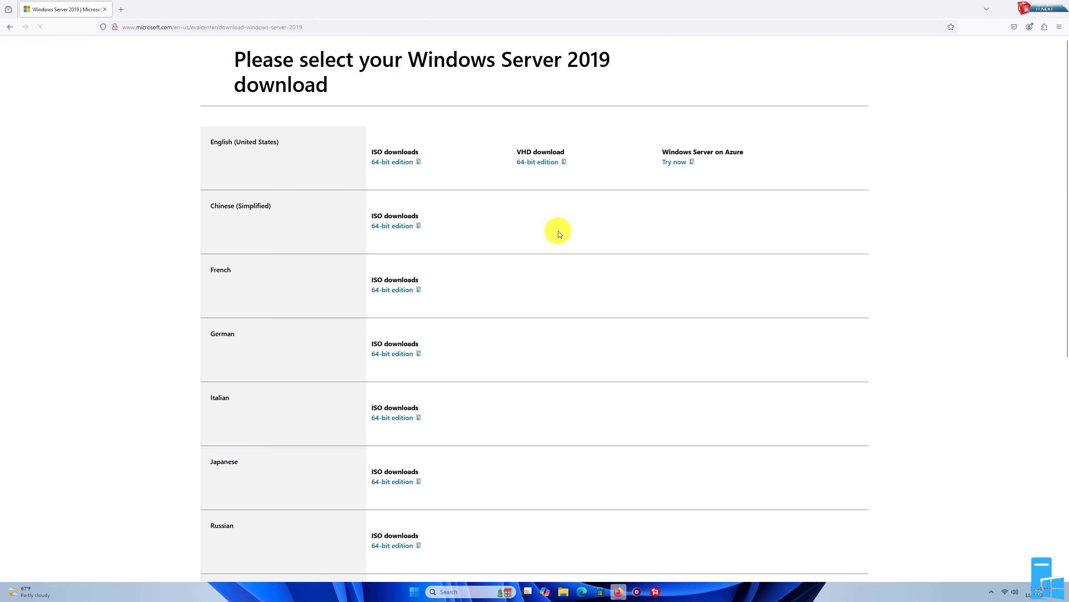
pyautogui.scroll(-5, 558, 231)
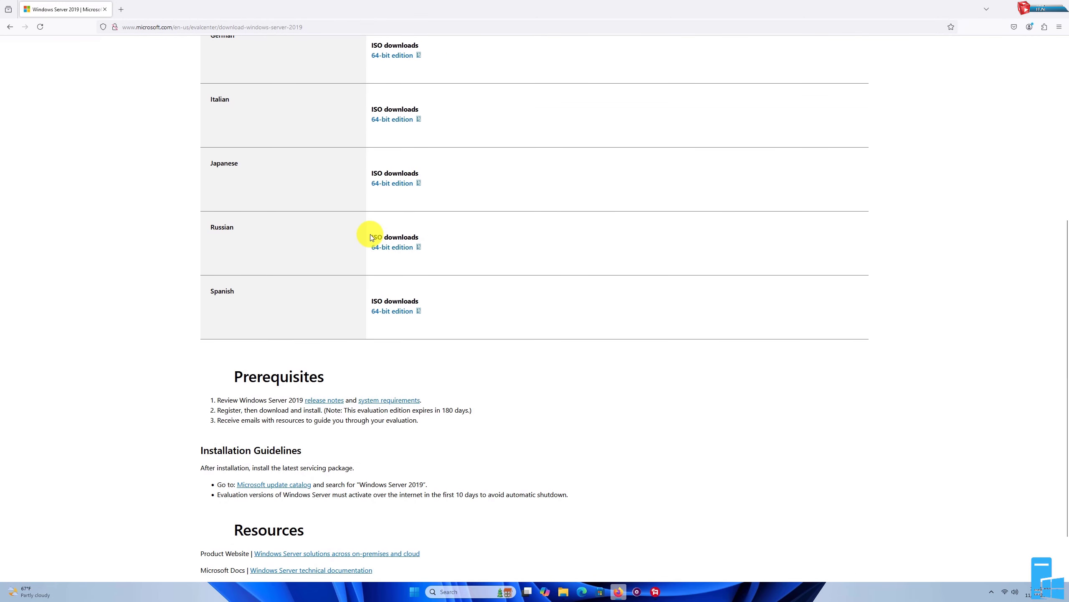
pyautogui.scroll(-1, 399, 297)
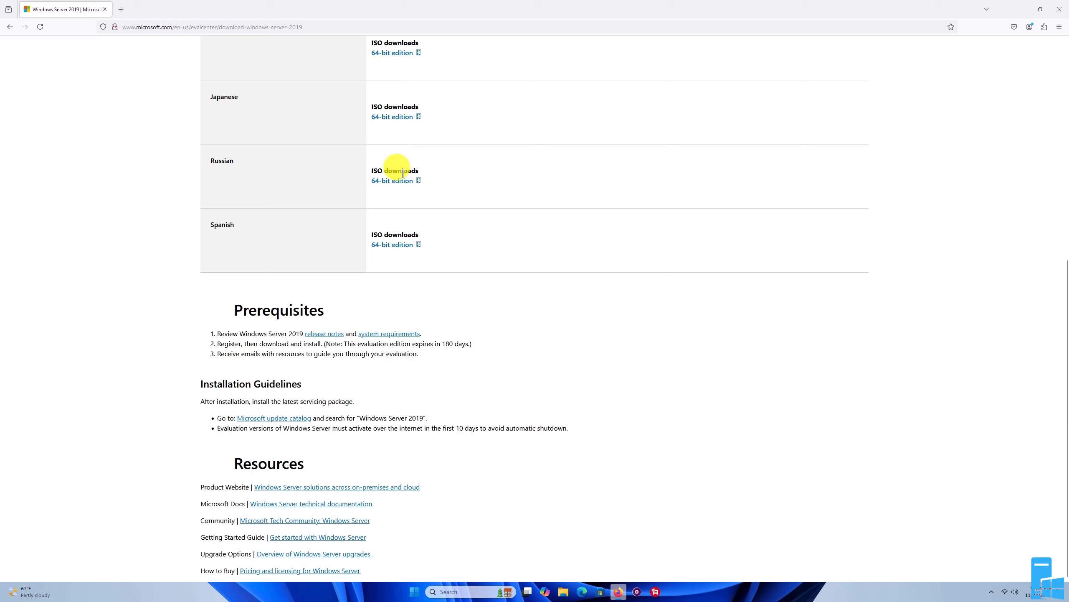
pyautogui.scroll(4, 404, 174)
pyautogui.scroll(5, 404, 176)
pyautogui.click(393, 119)
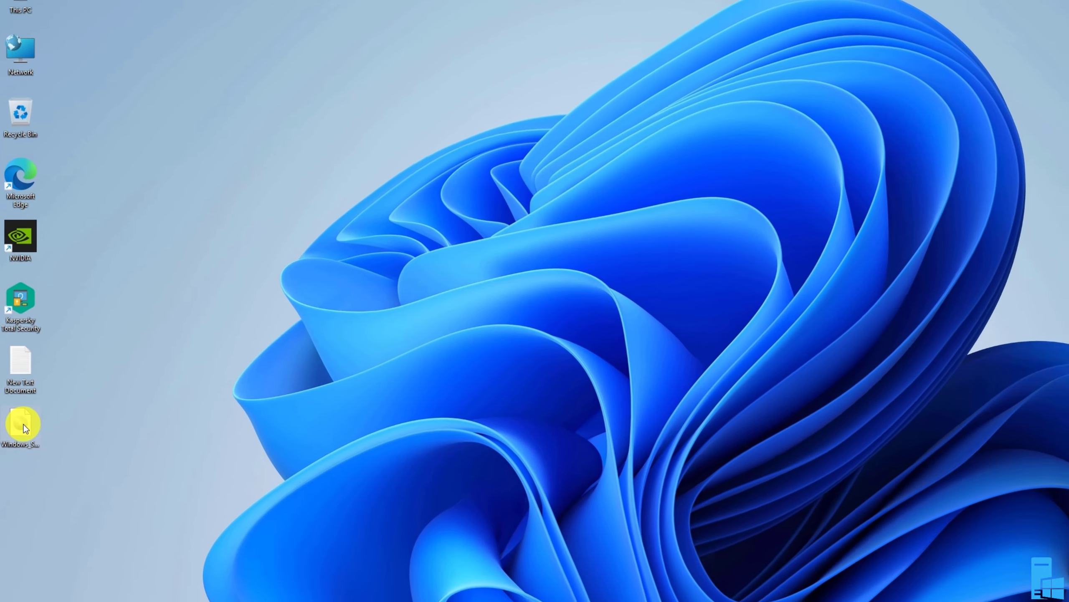
pyautogui.click(23, 436)
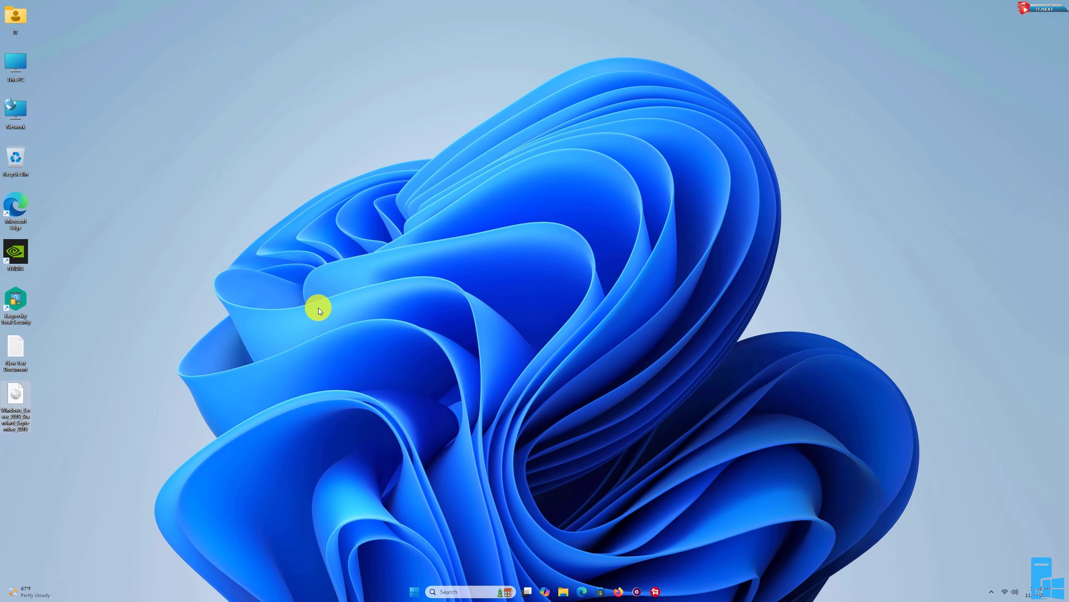
# Open Firefox again and search for "download virtual box"
pyautogui.click(618, 591)
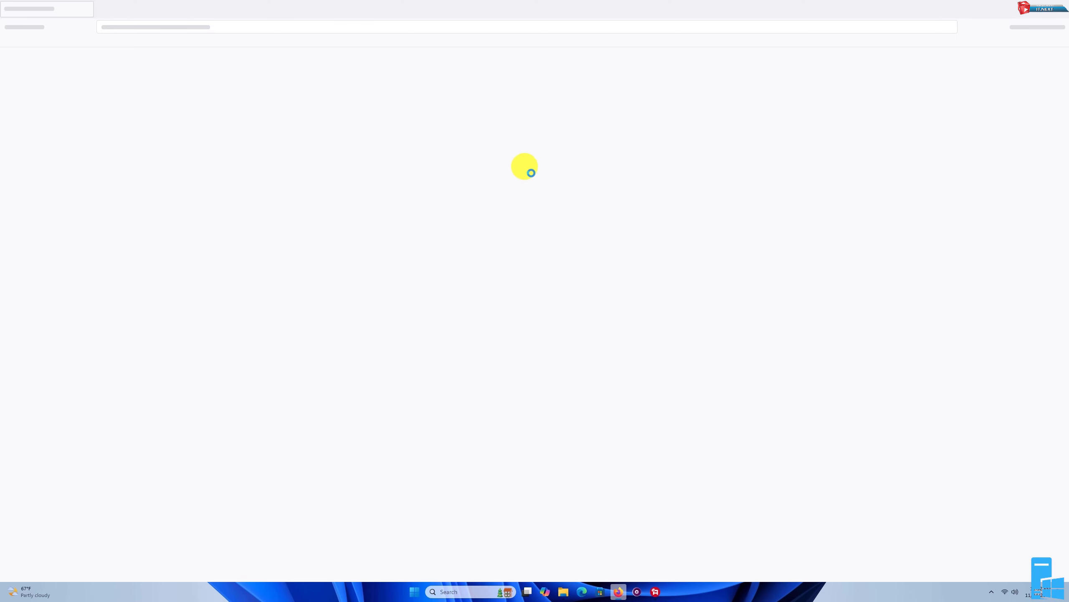
pyautogui.click(310, 26)
pyautogui.write('downl')
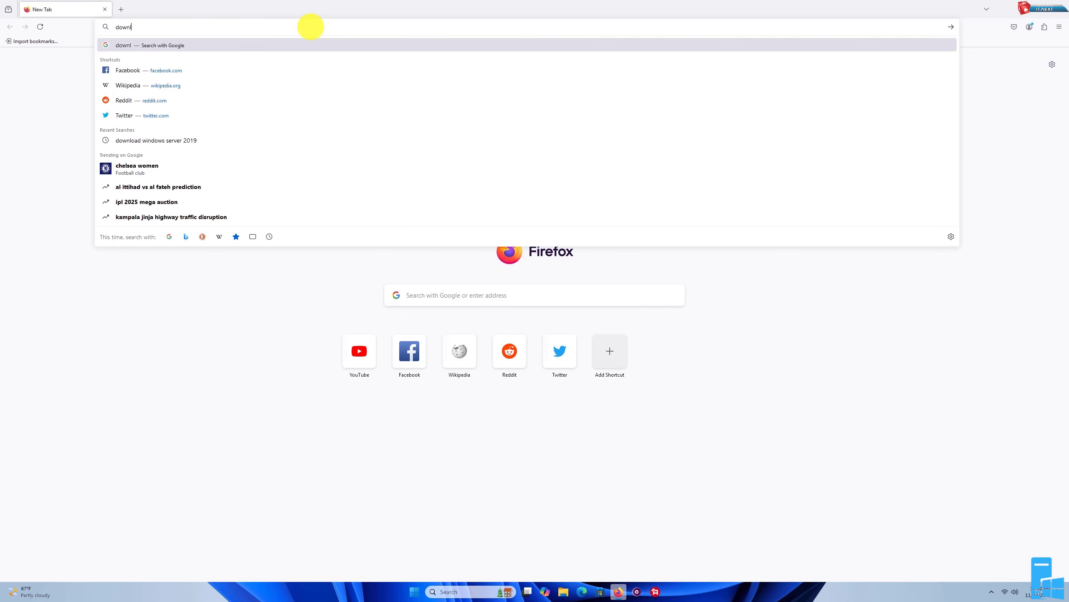
pyautogui.write('oad virtual box')
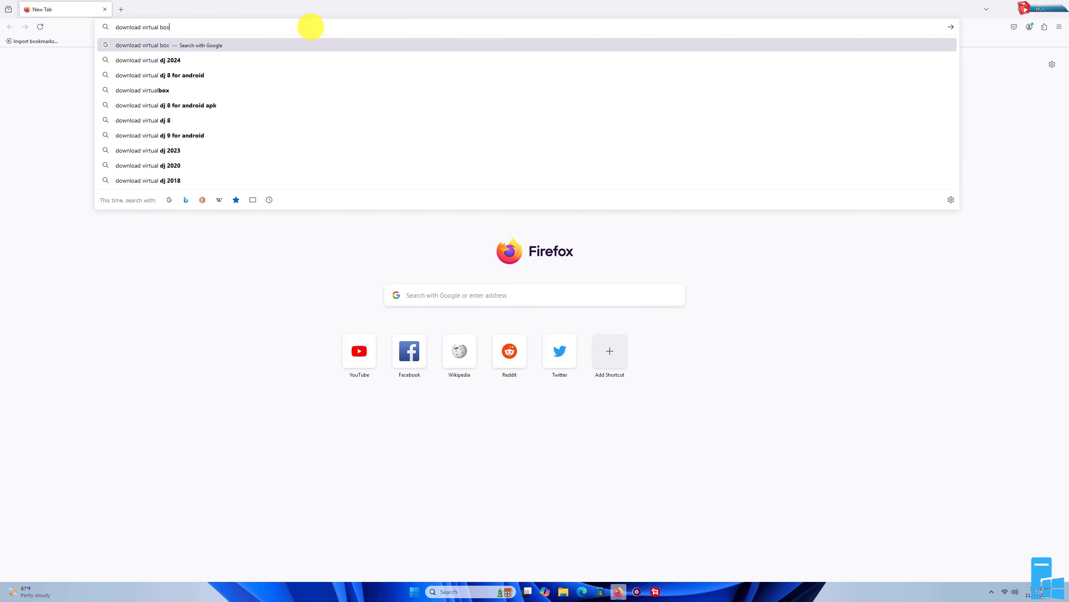
pyautogui.press('Return')
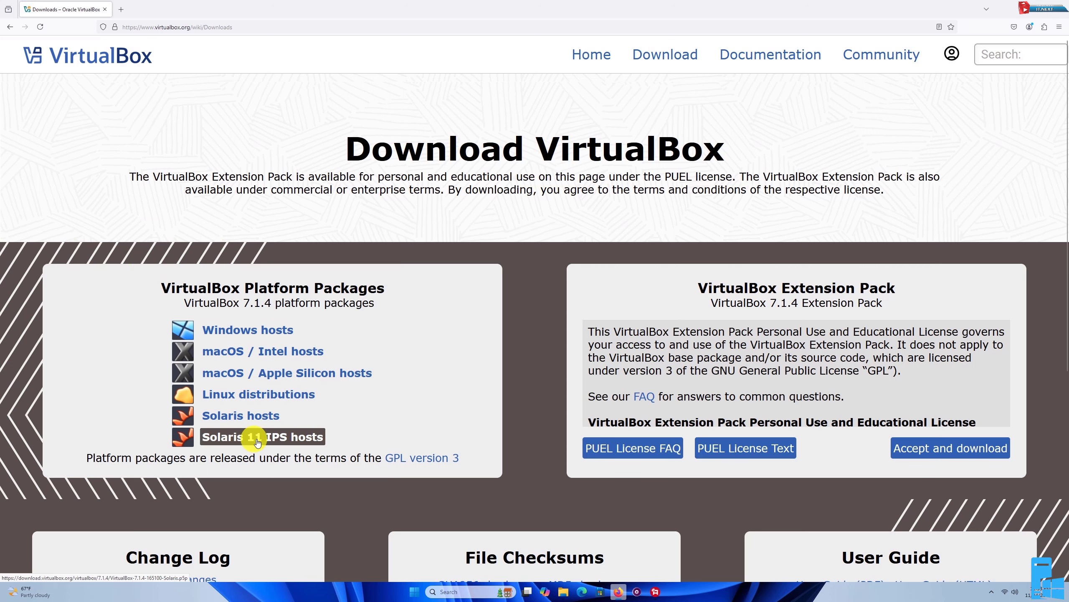
pyautogui.click(290, 333)
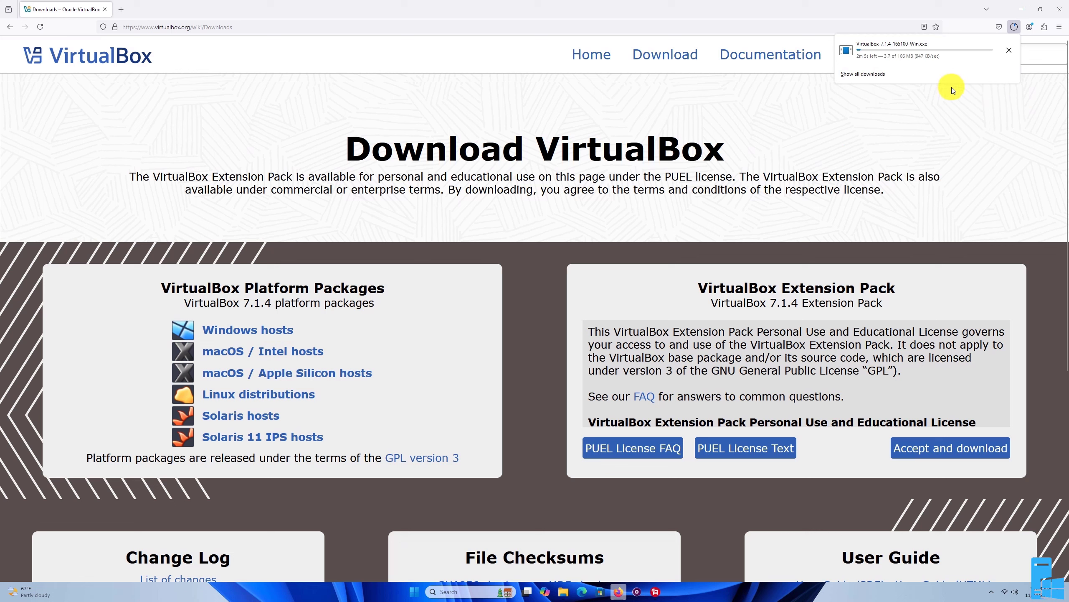
pyautogui.click(1010, 51)
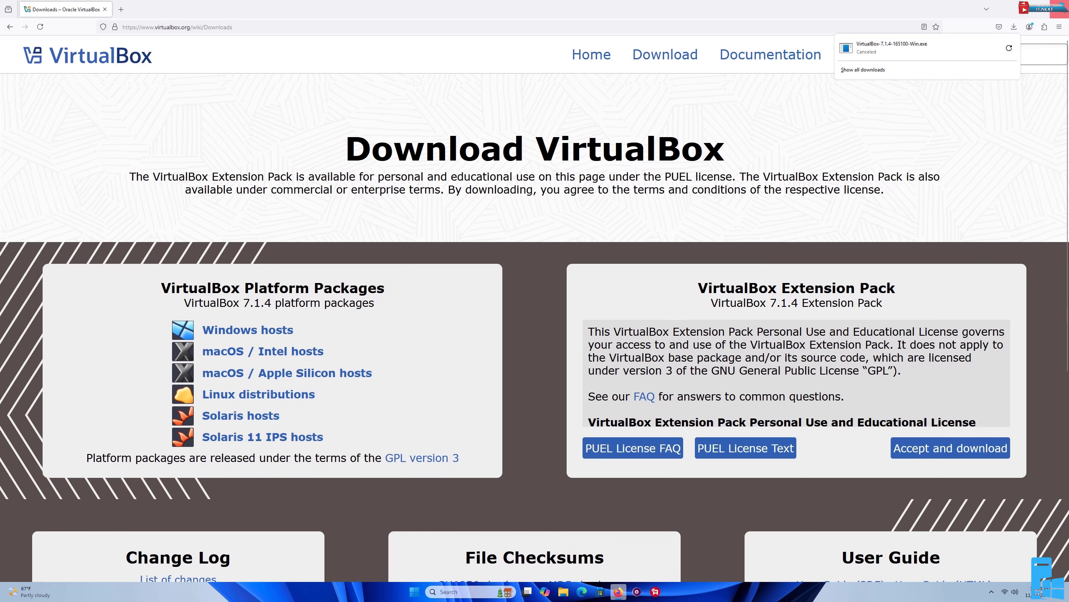
pyautogui.click(1005, 10)
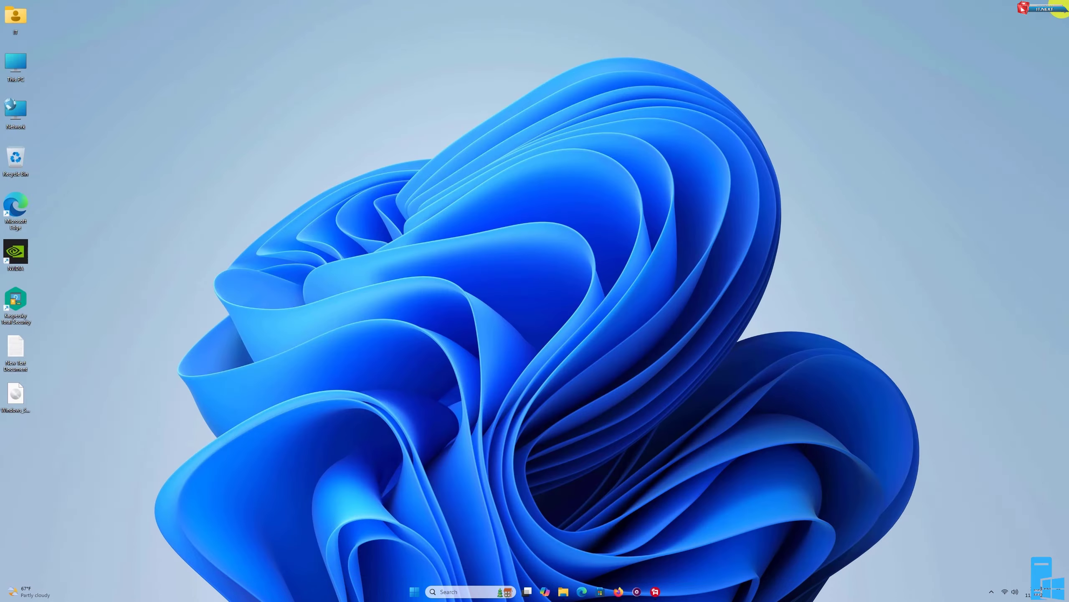
# Launch Oracle VirtualBox by searching for it from the Start menu
pyautogui.rightClick(643, 205)
pyautogui.click(666, 247)
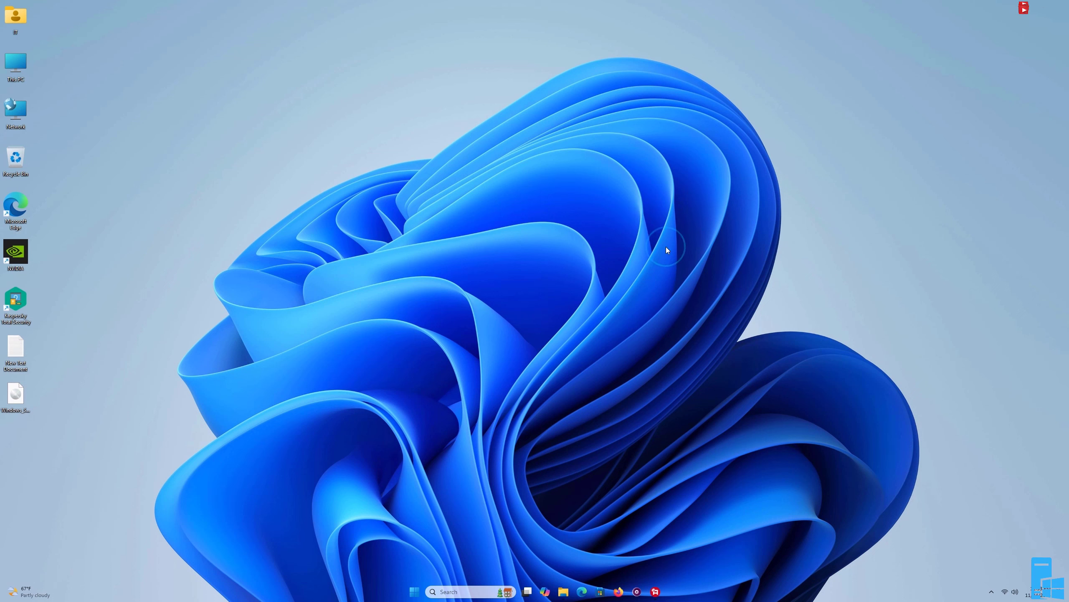
pyautogui.click(413, 589)
pyautogui.write('vi')
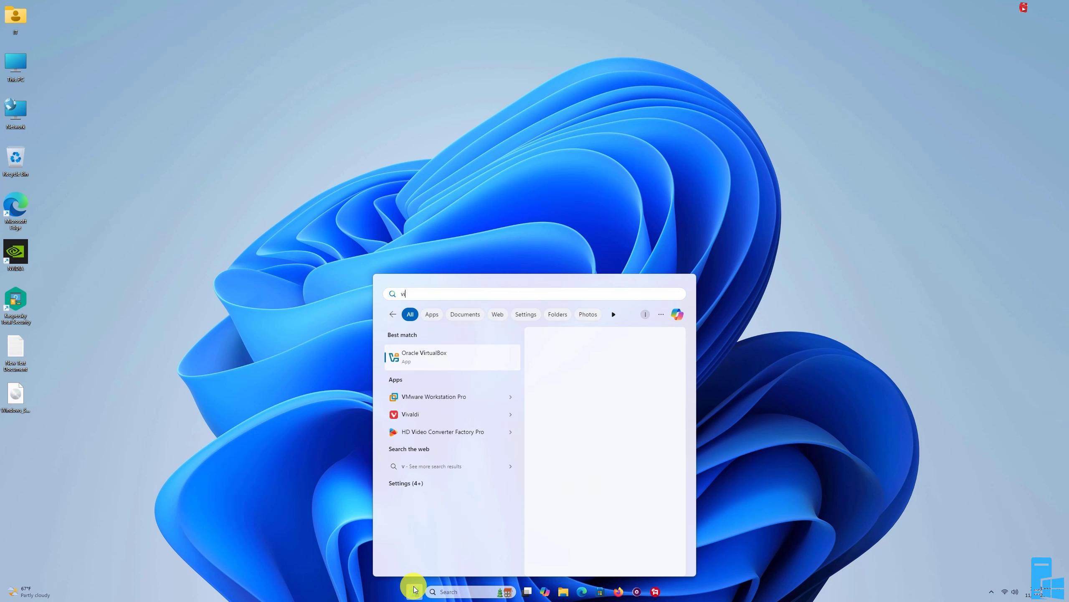
pyautogui.write('rt')
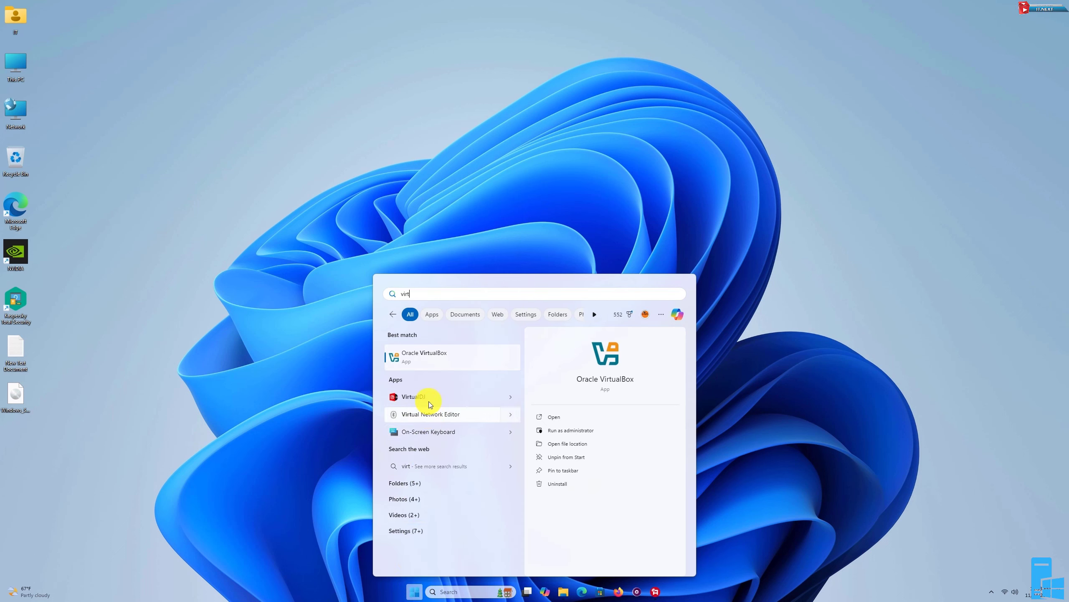
pyautogui.click(431, 358)
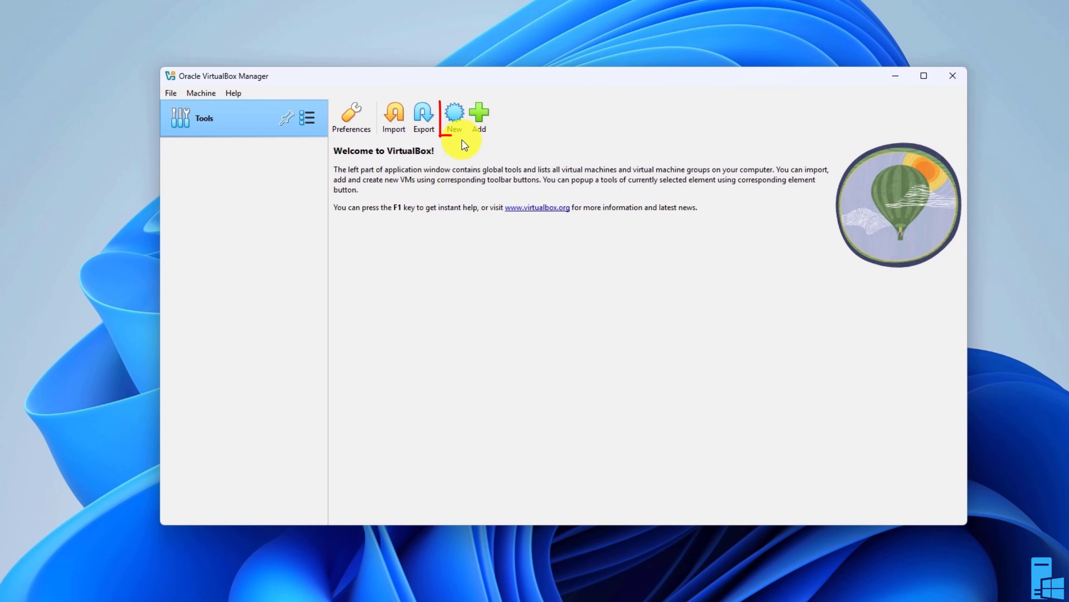
# Start a new virtual machine named Windows server 2019 and set its version to Windows 2019 (64-bit)
pyautogui.click(455, 117)
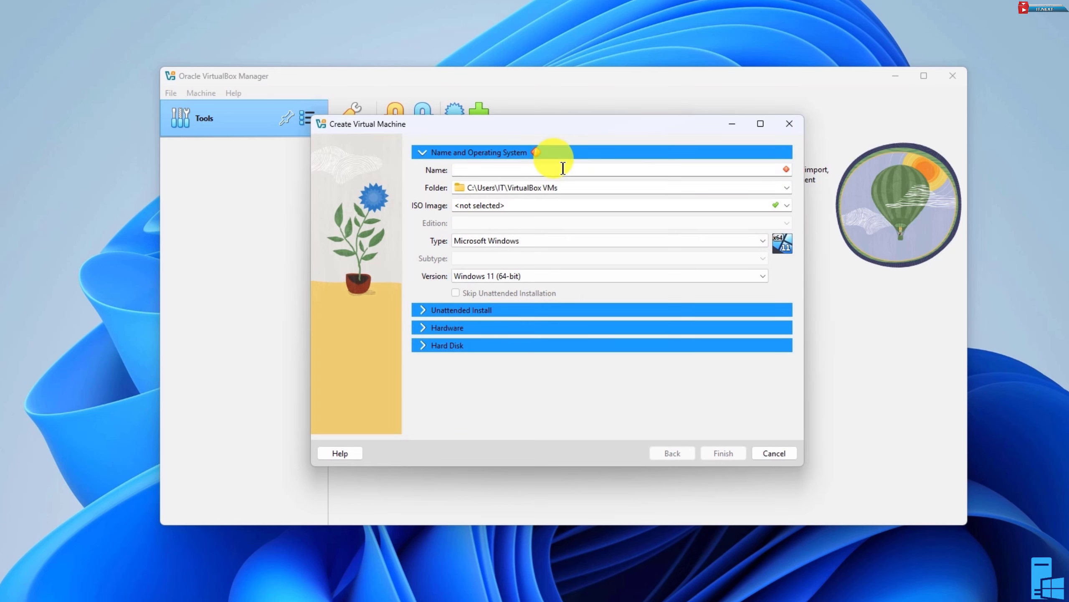
pyautogui.write('Windows server 2019')
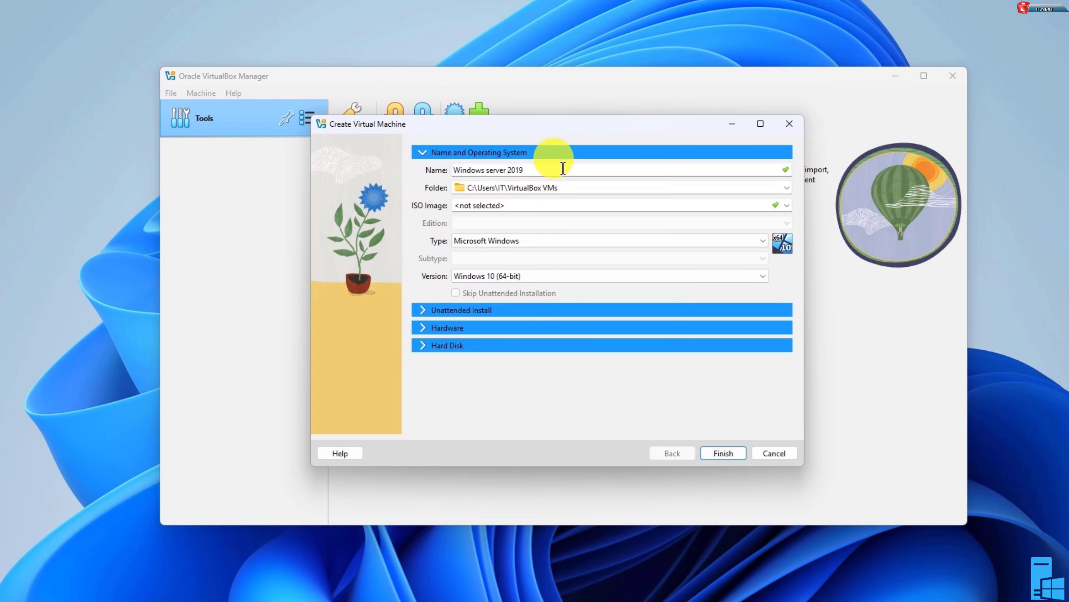
pyautogui.tripleClick(546, 170)
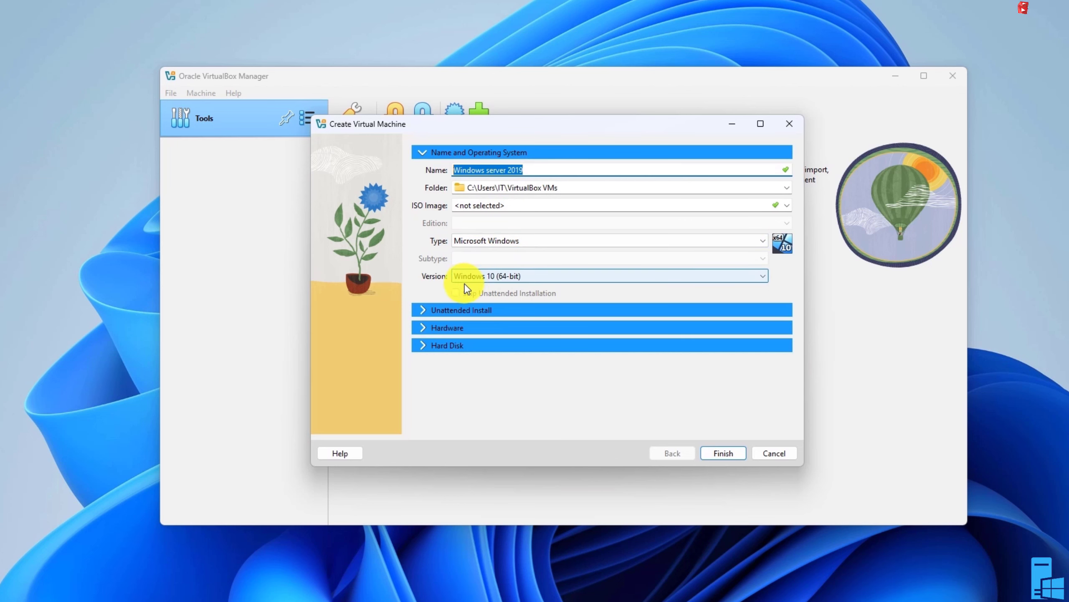
pyautogui.click(532, 276)
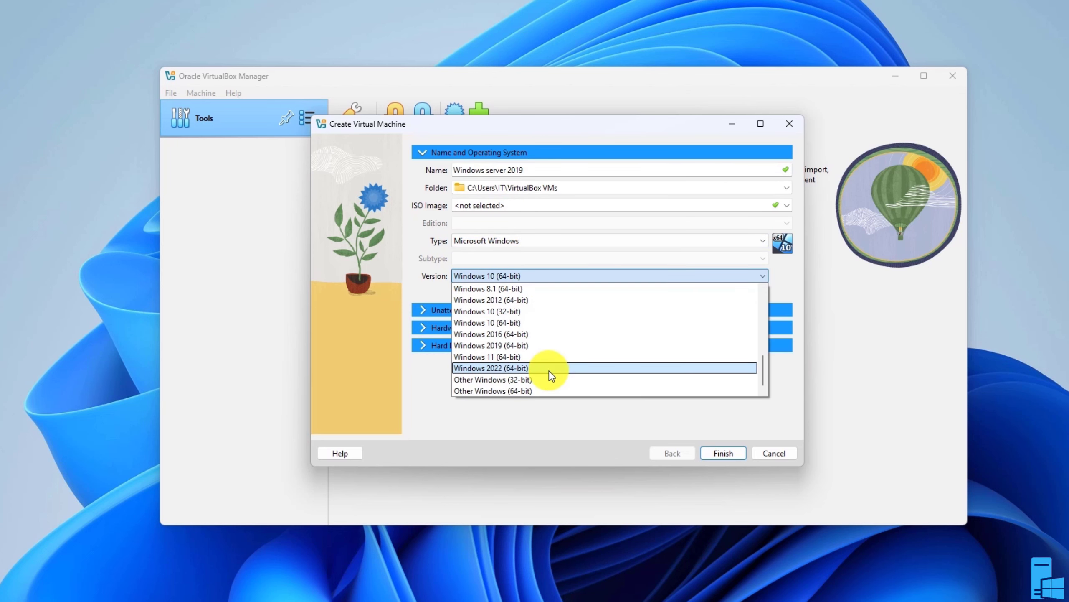
pyautogui.scroll(6, 565, 329)
pyautogui.scroll(-6, 552, 358)
pyautogui.click(516, 345)
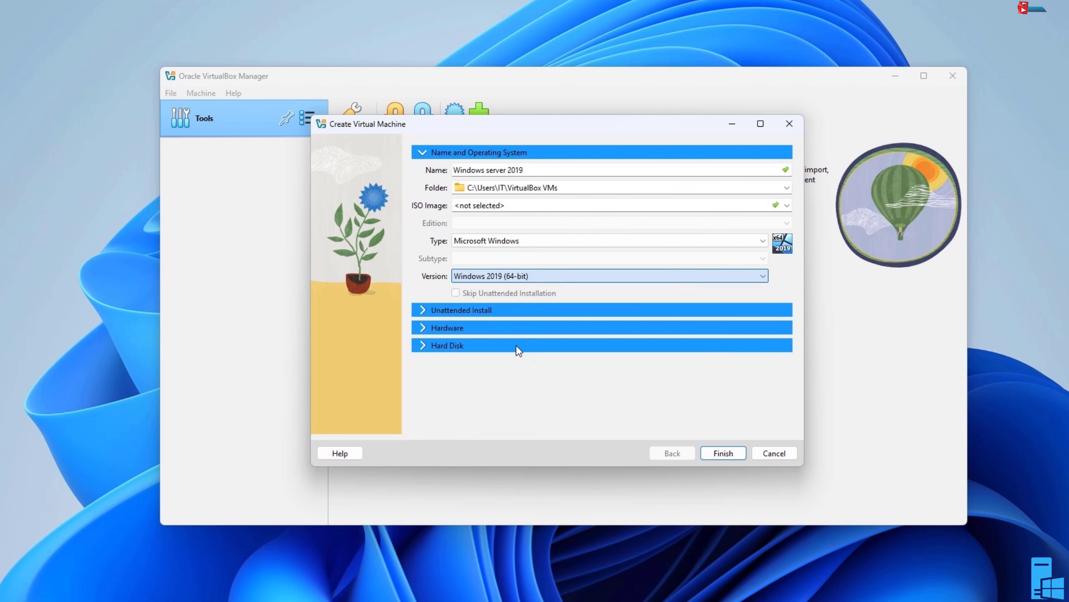
# In the Hardware section, set base memory to about 6798 MB and processors to 2
pyautogui.click(516, 345)
pyautogui.click(423, 311)
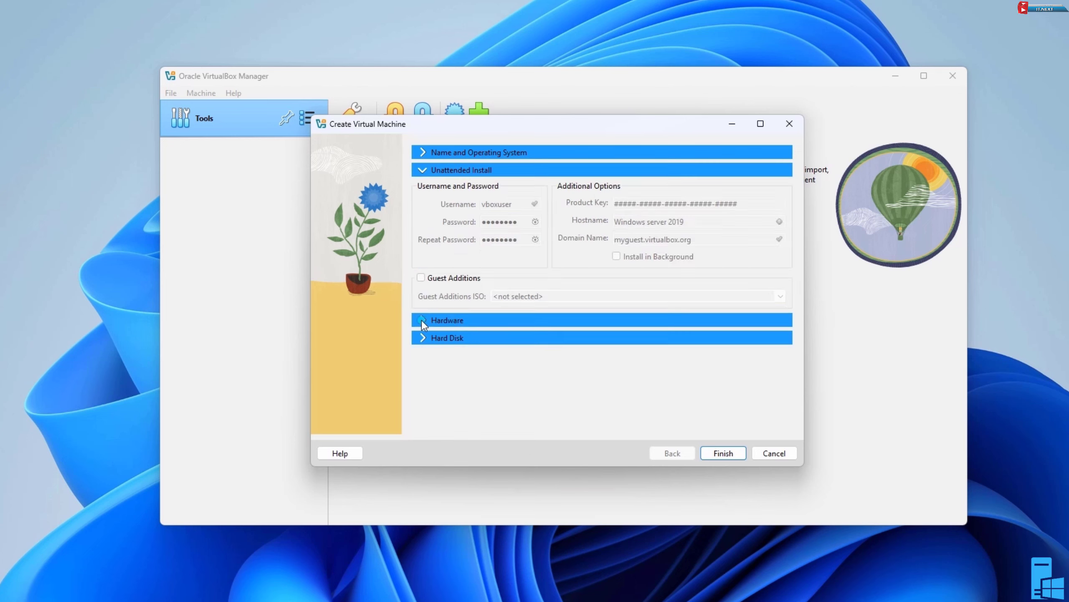
pyautogui.click(421, 319)
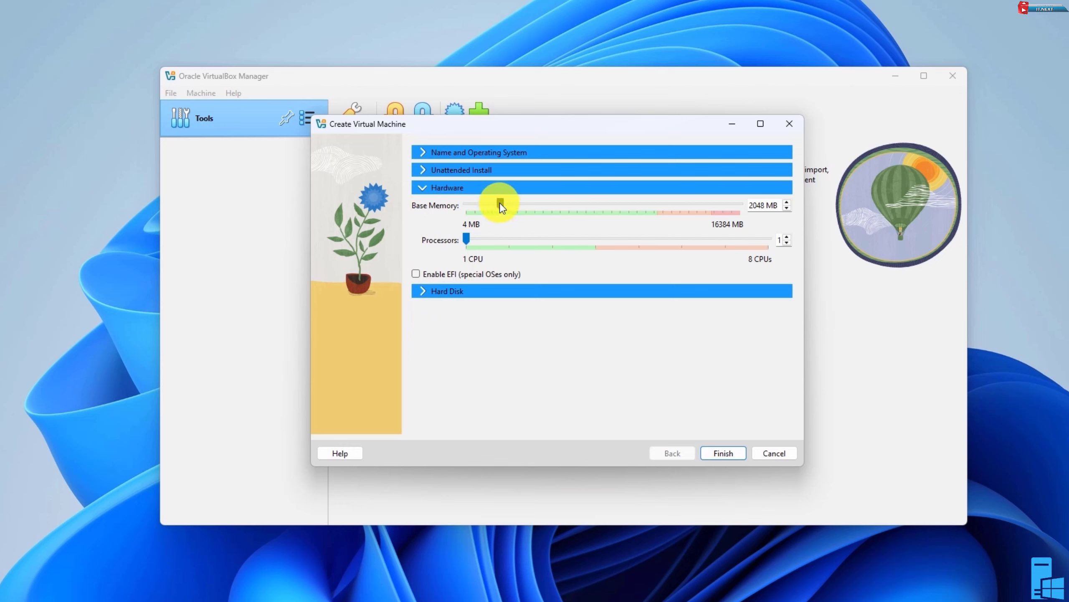
pyautogui.moveTo(501, 206); pyautogui.dragTo(578, 209)
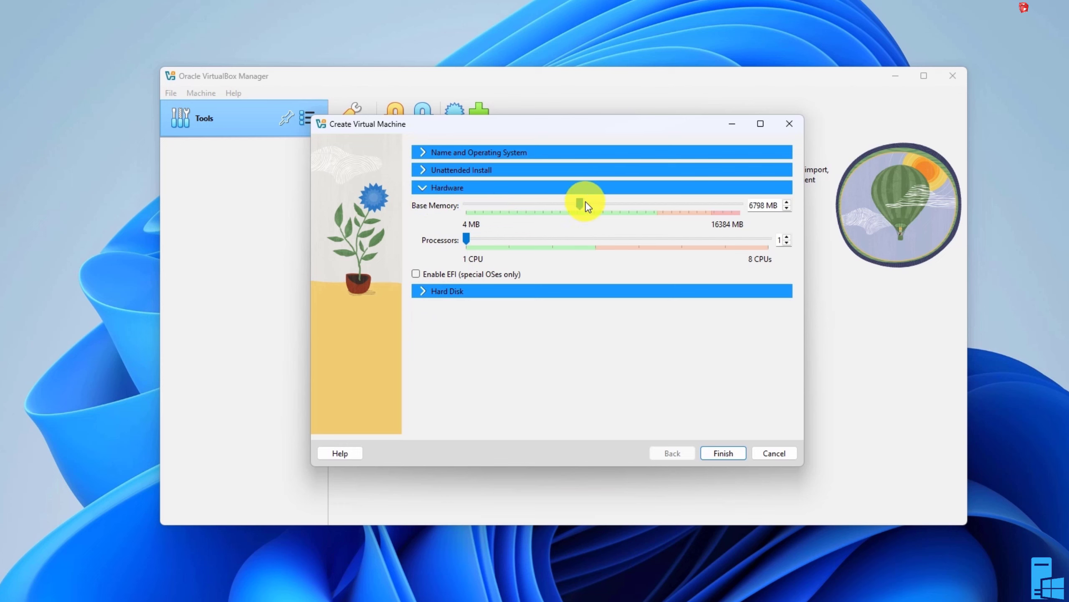
pyautogui.click(787, 243)
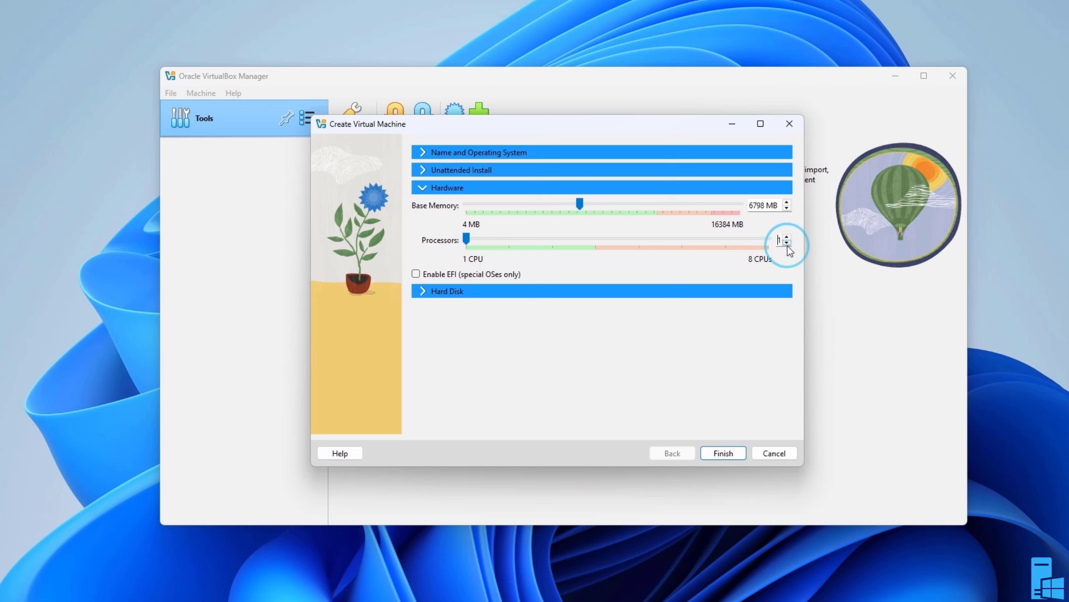
pyautogui.click(787, 237)
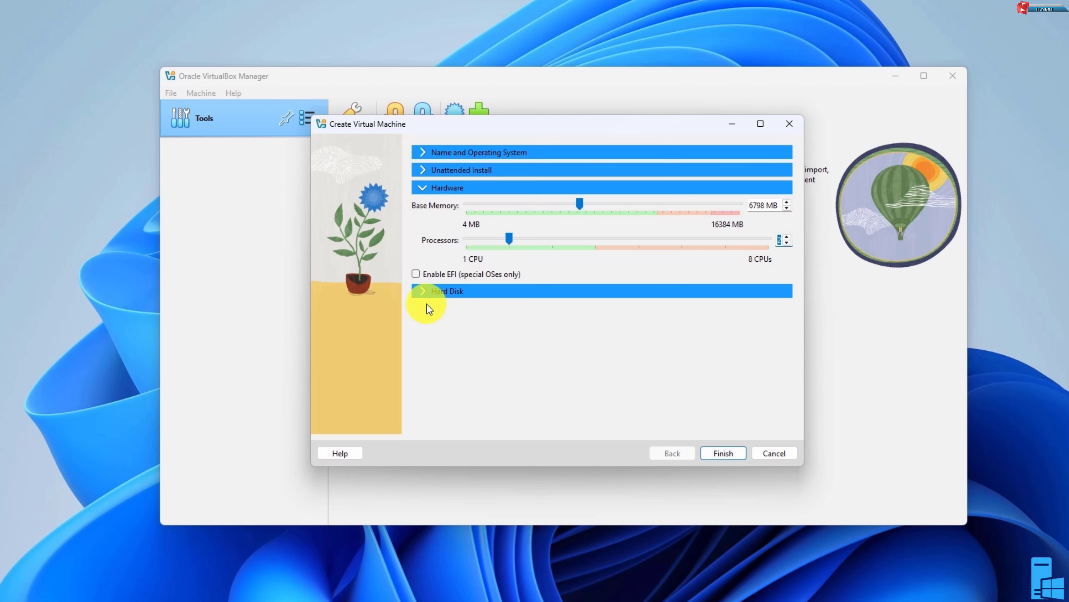
# Finish creating the virtual machine with the 50 GB virtual hard disk and open its settings
pyautogui.click(427, 292)
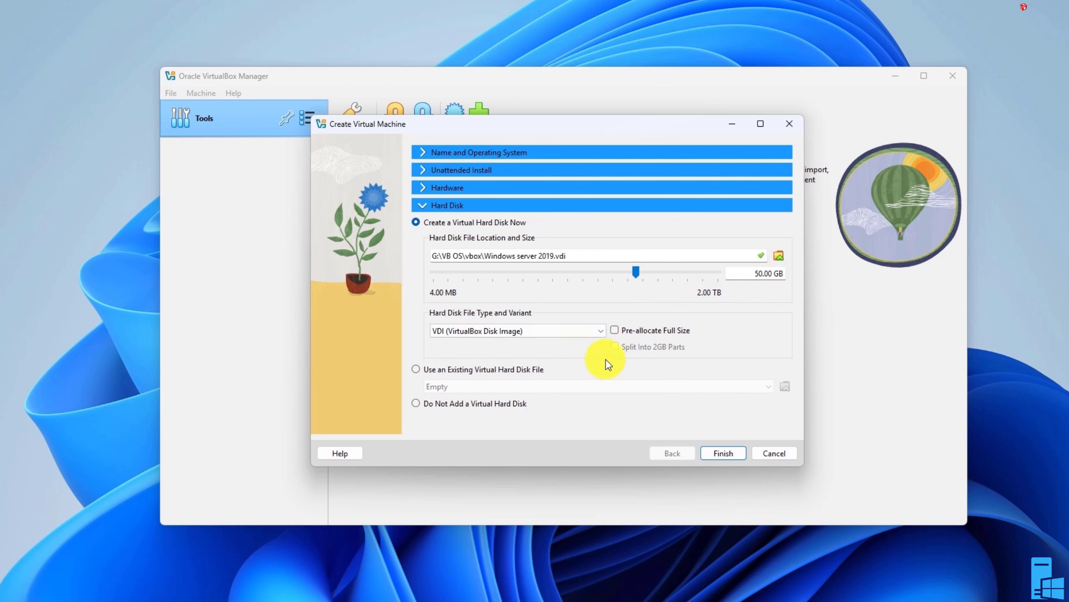
pyautogui.click(728, 455)
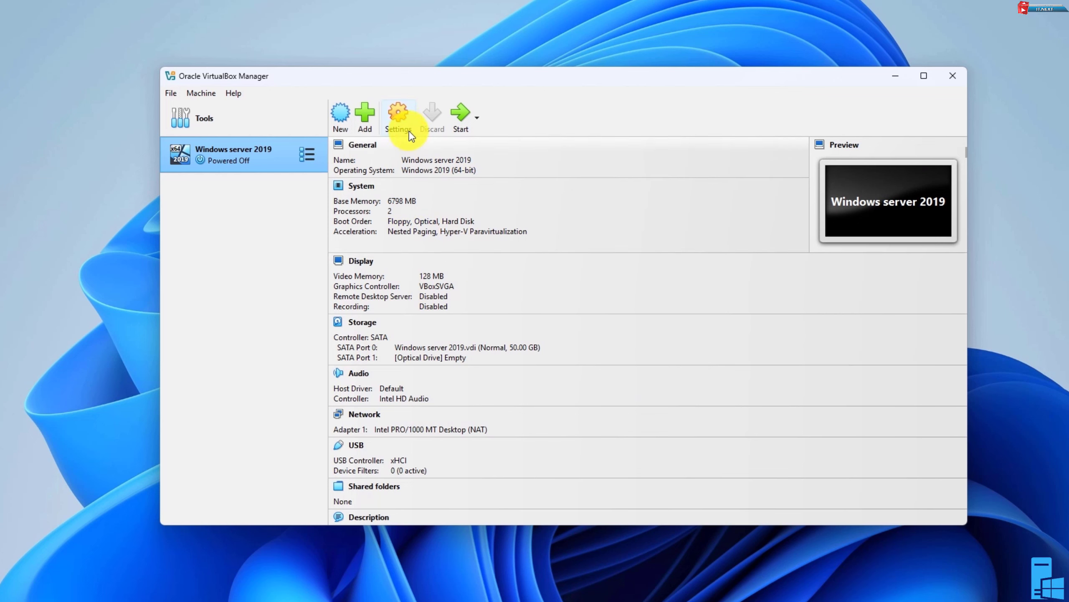
pyautogui.click(401, 122)
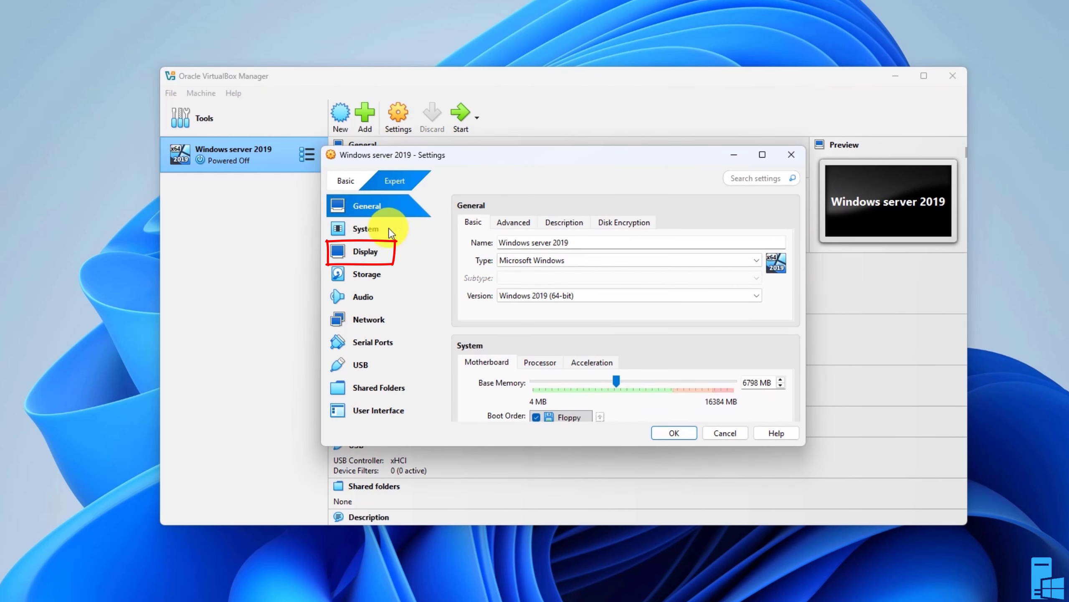
# Attach the Windows_Server_2019_Standard_September_2019 ISO to the empty optical drive in Storage settings and save the settings
pyautogui.click(371, 252)
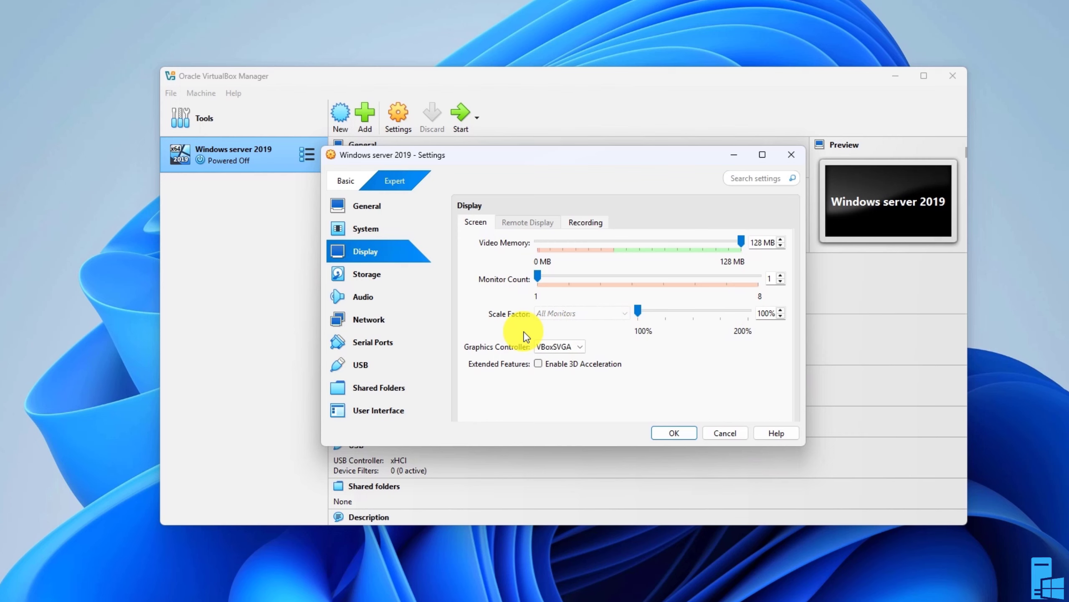
pyautogui.click(369, 281)
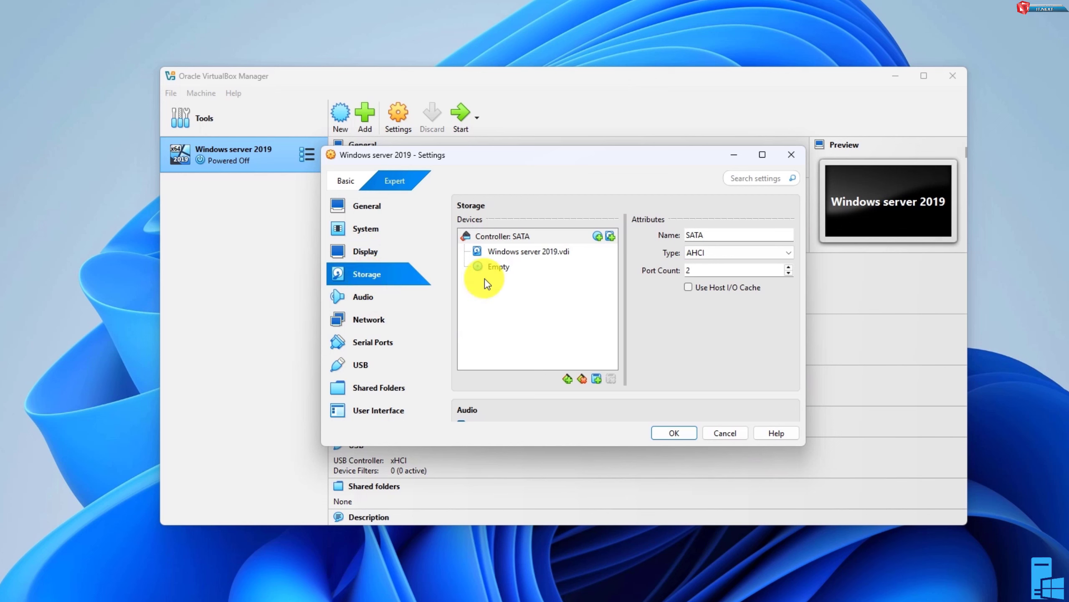
pyautogui.click(518, 253)
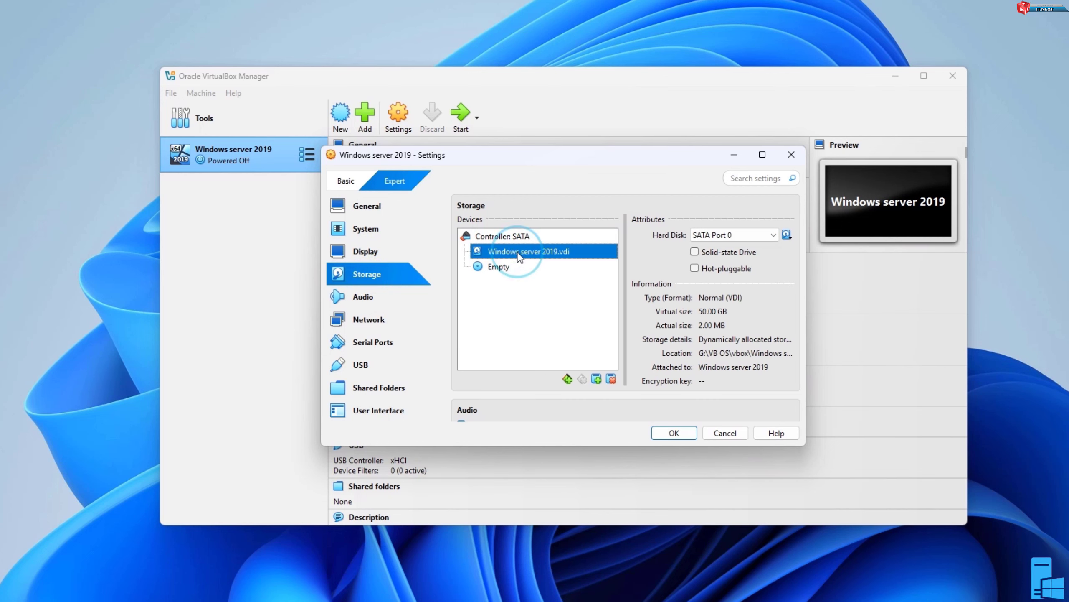
pyautogui.click(504, 270)
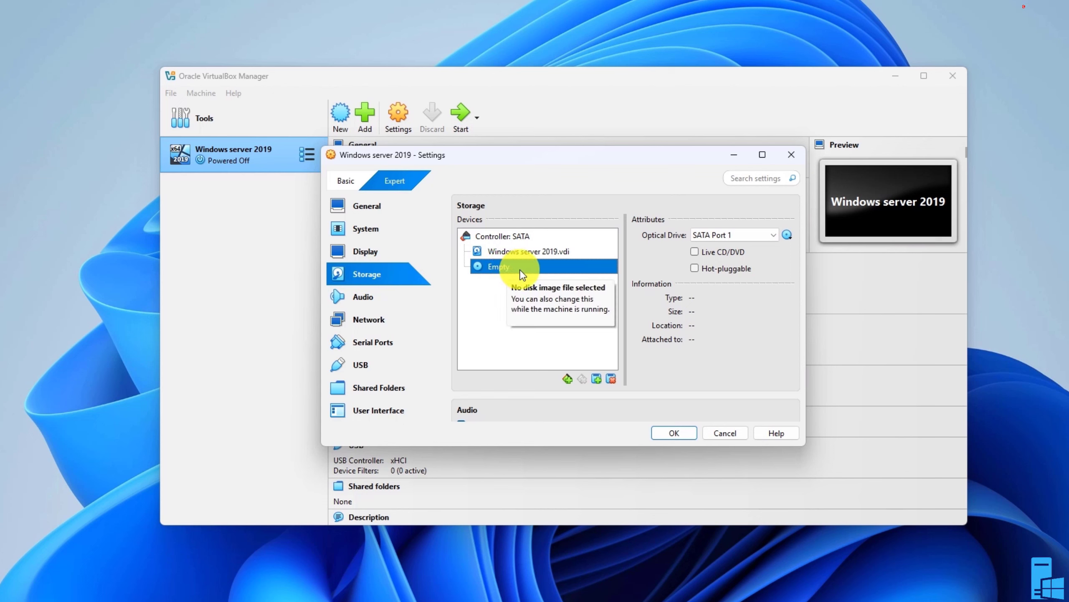
pyautogui.click(787, 235)
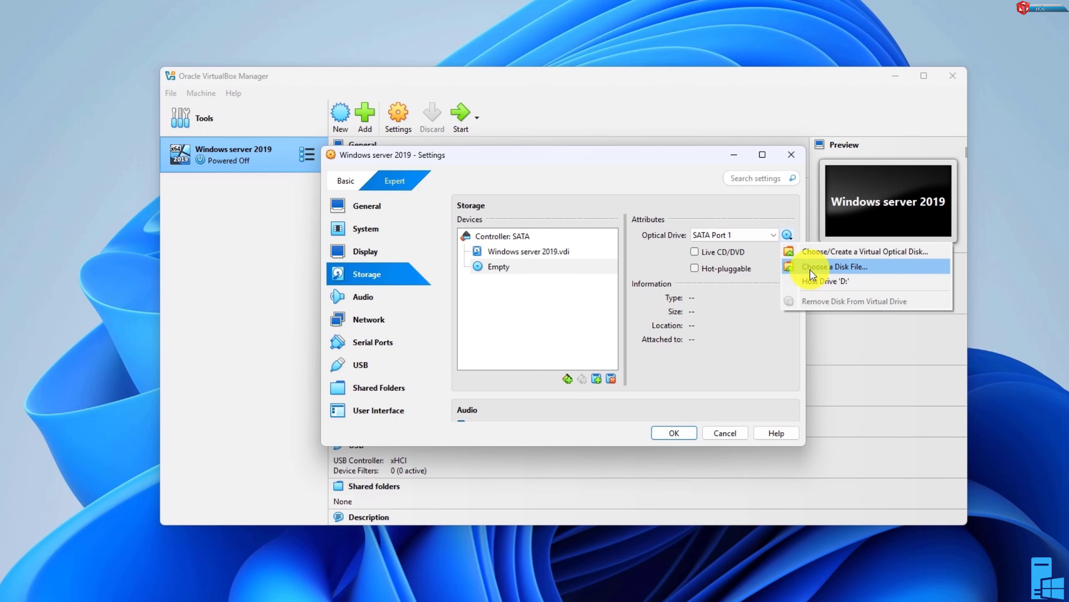
pyautogui.click(827, 267)
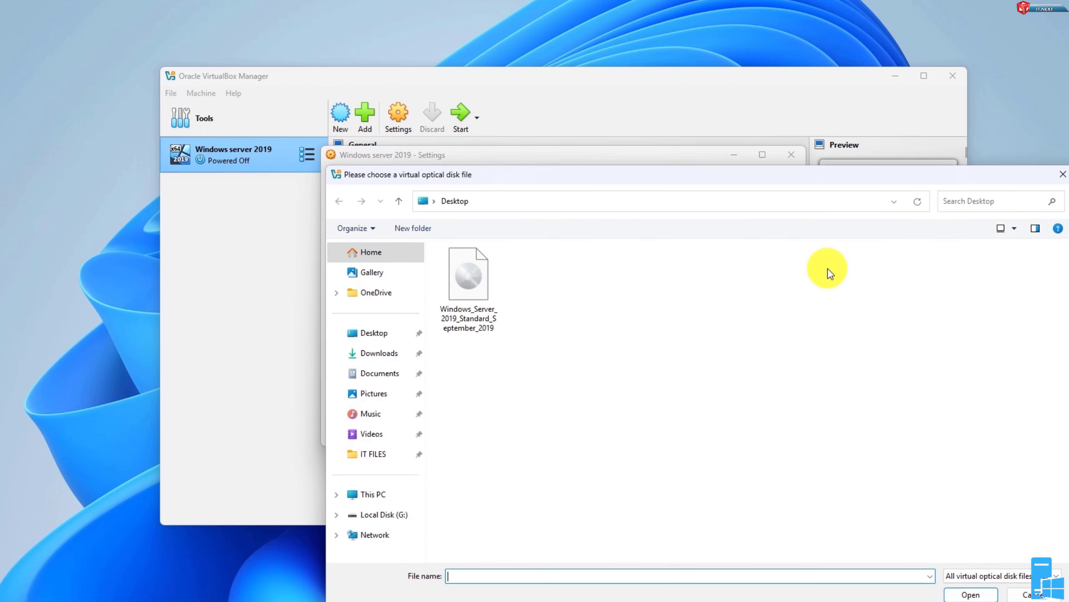
pyautogui.doubleClick(474, 288)
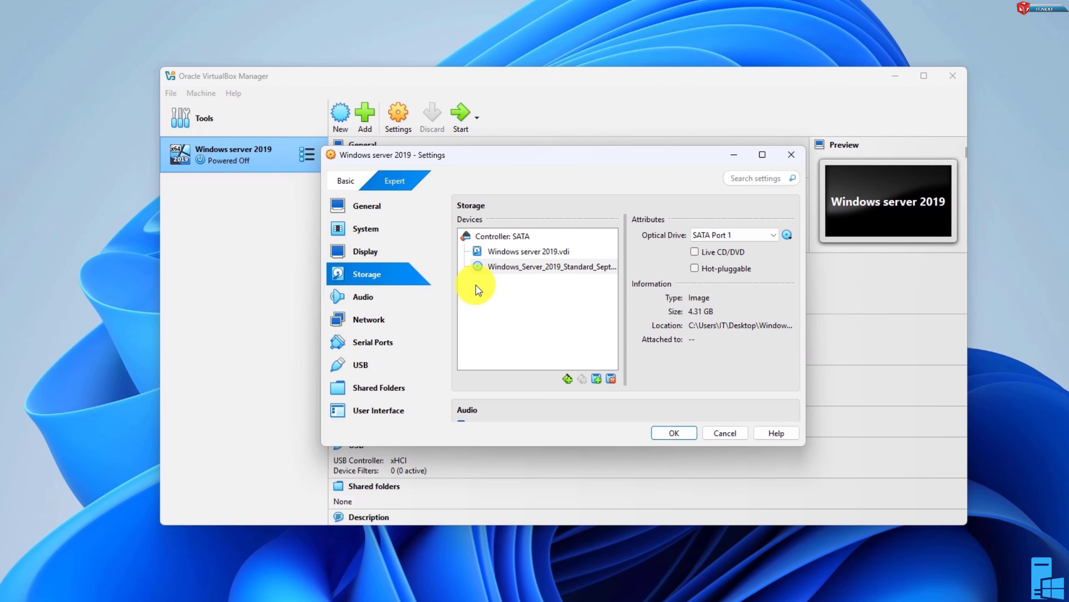
pyautogui.click(675, 432)
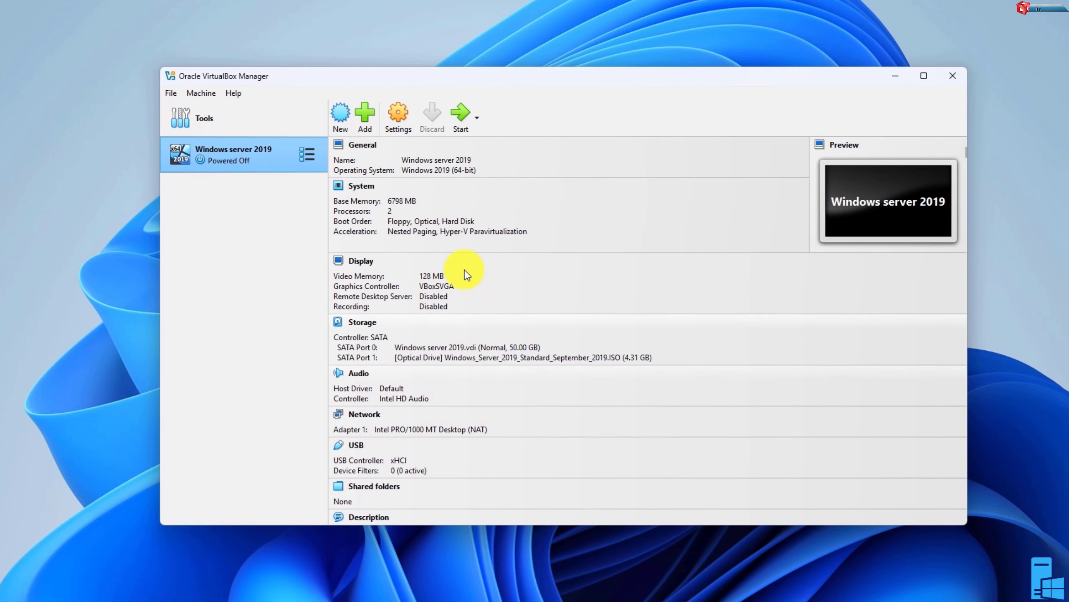
# Start the virtual machine and continue past the language, time format and keyboard setup screen
pyautogui.click(460, 115)
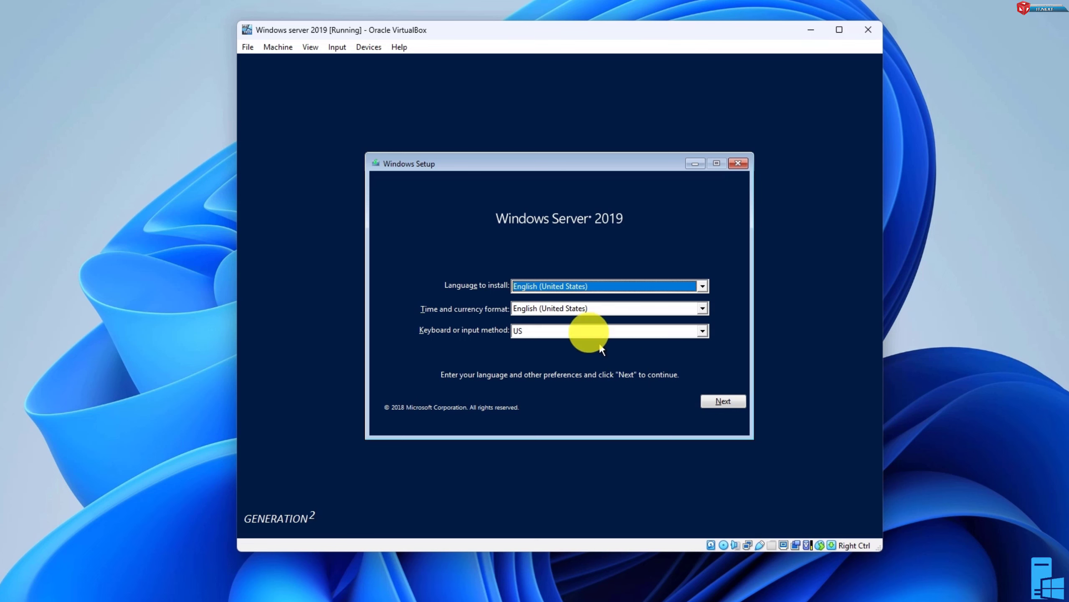
pyautogui.press('Return')
pyautogui.click(575, 303)
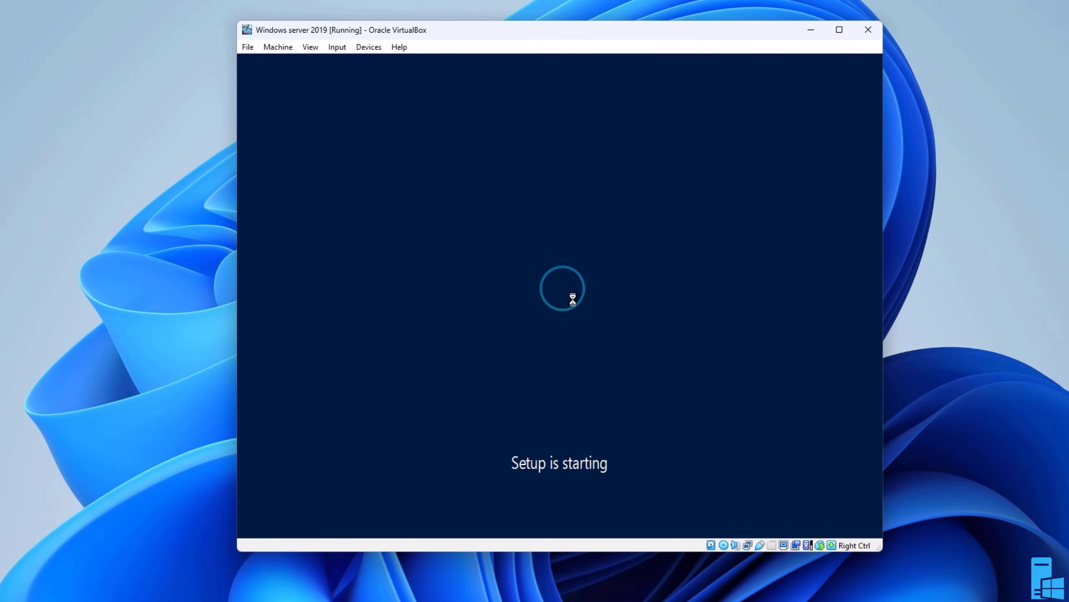
# Choose Windows Server 2019 Standard - STD as the edition to install and accept the license terms
pyautogui.click(513, 223)
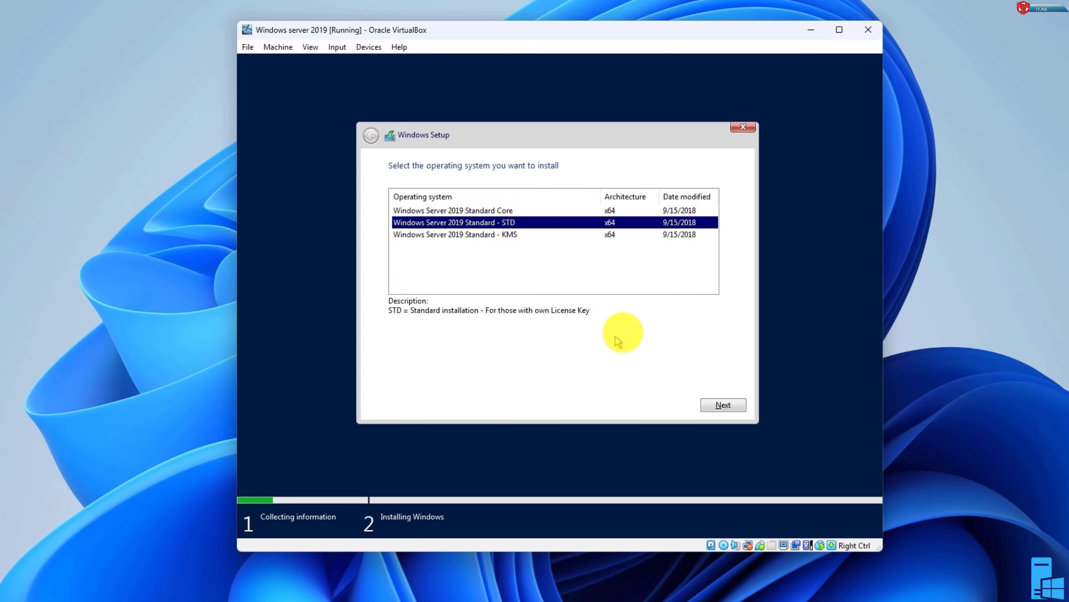
pyautogui.click(718, 404)
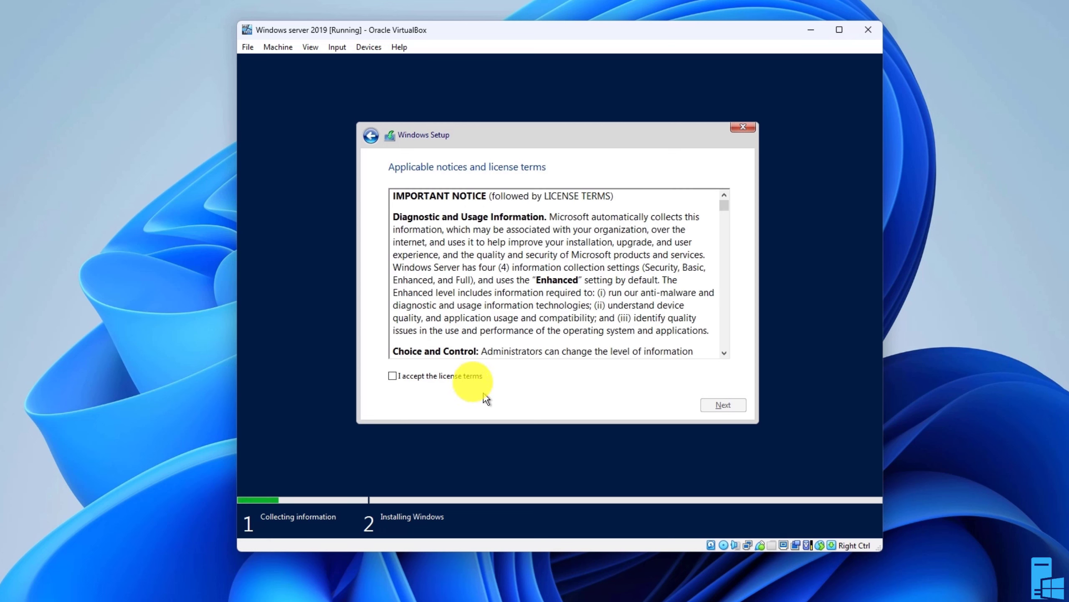
pyautogui.click(466, 375)
pyautogui.click(723, 405)
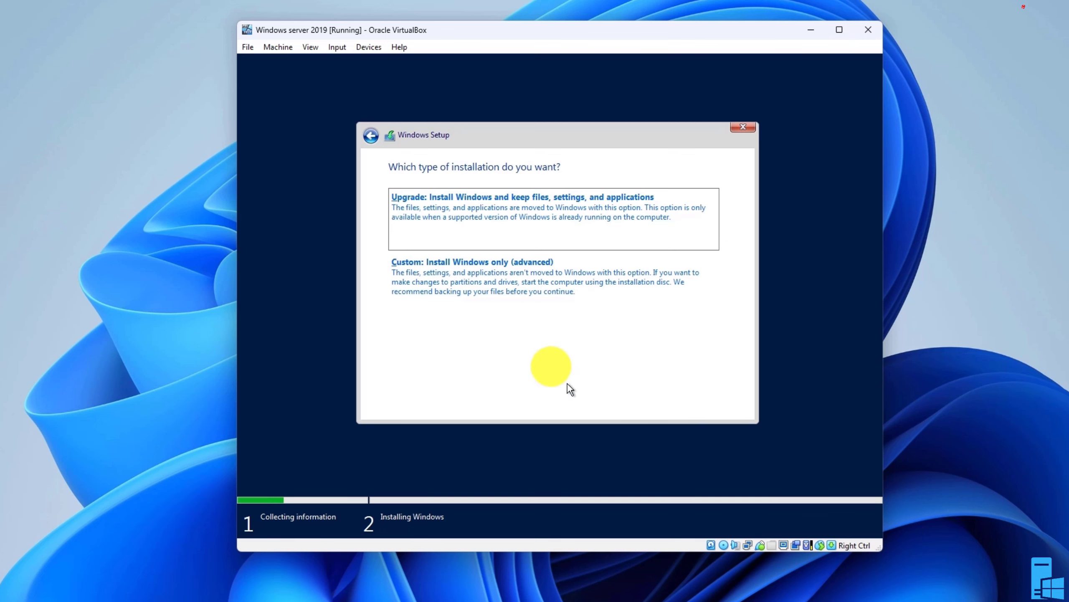
# Choose a Custom install and install Windows onto Drive 0 Unallocated Space
pyautogui.click(540, 302)
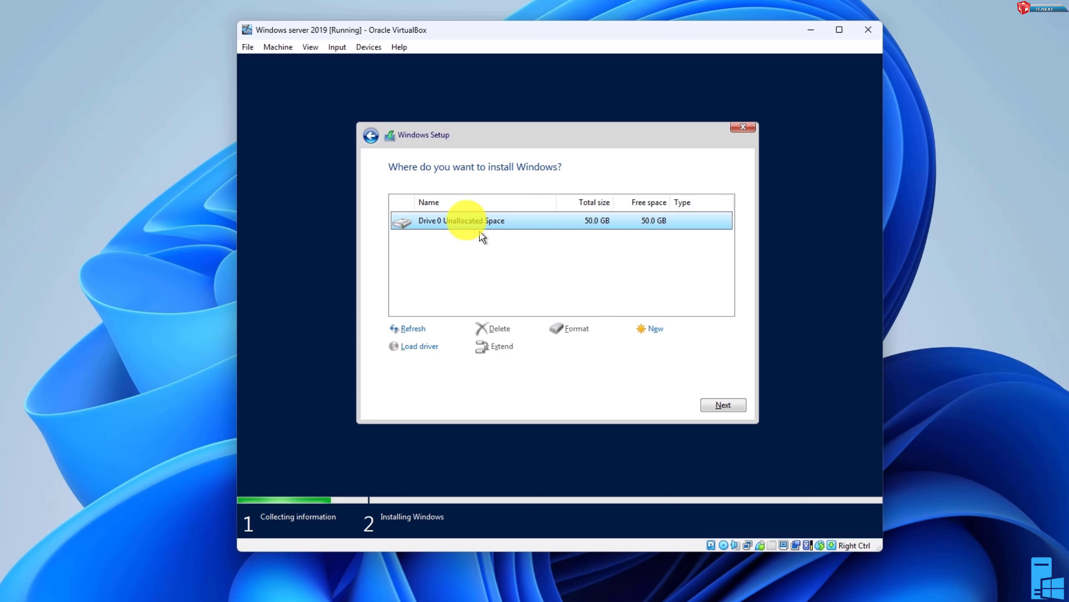
pyautogui.click(719, 404)
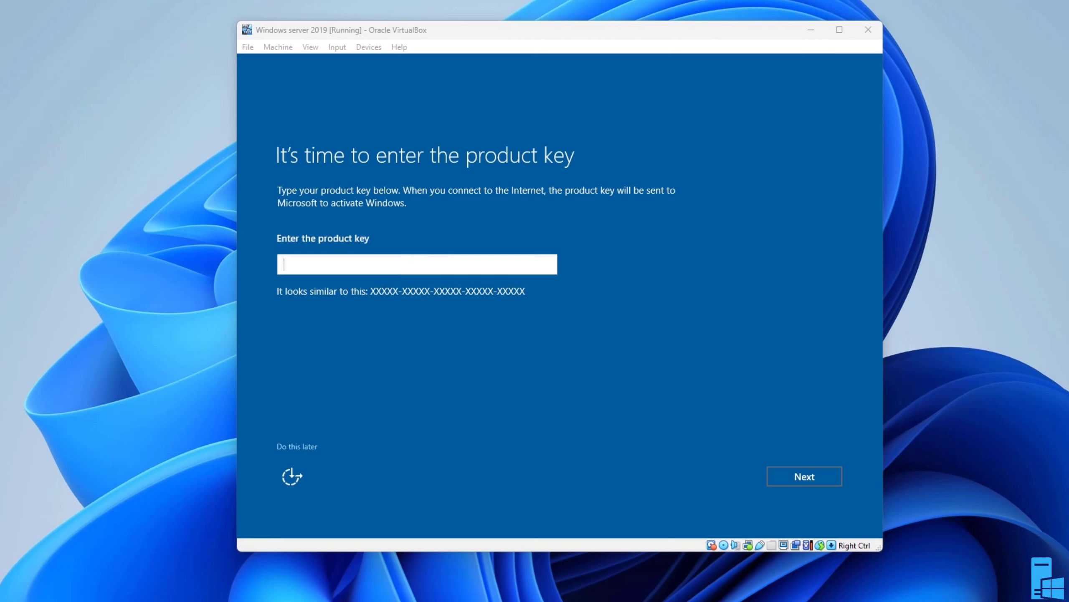
# Skip the product key, then enter and confirm the Administrator account password and finish setup
pyautogui.click(310, 451)
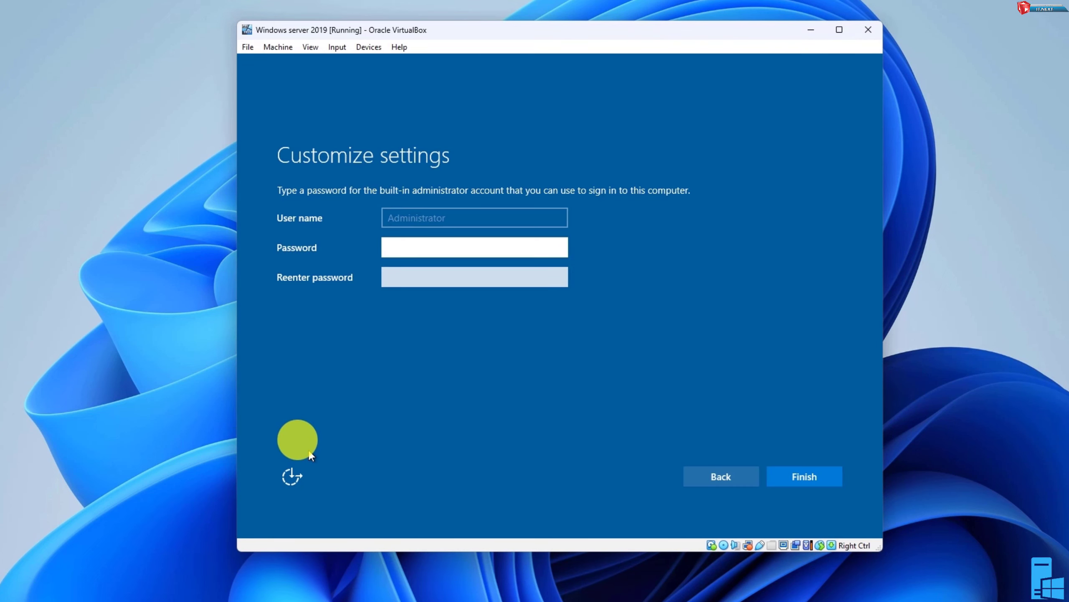
pyautogui.write('Password123!')
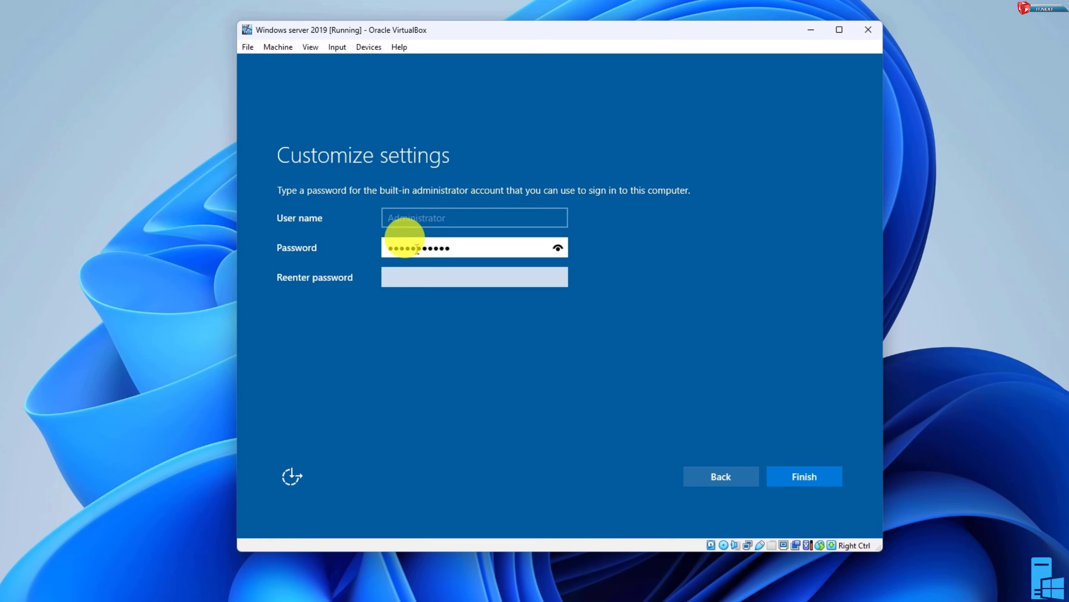
pyautogui.click(413, 279)
pyautogui.write('Password123!')
pyautogui.click(805, 474)
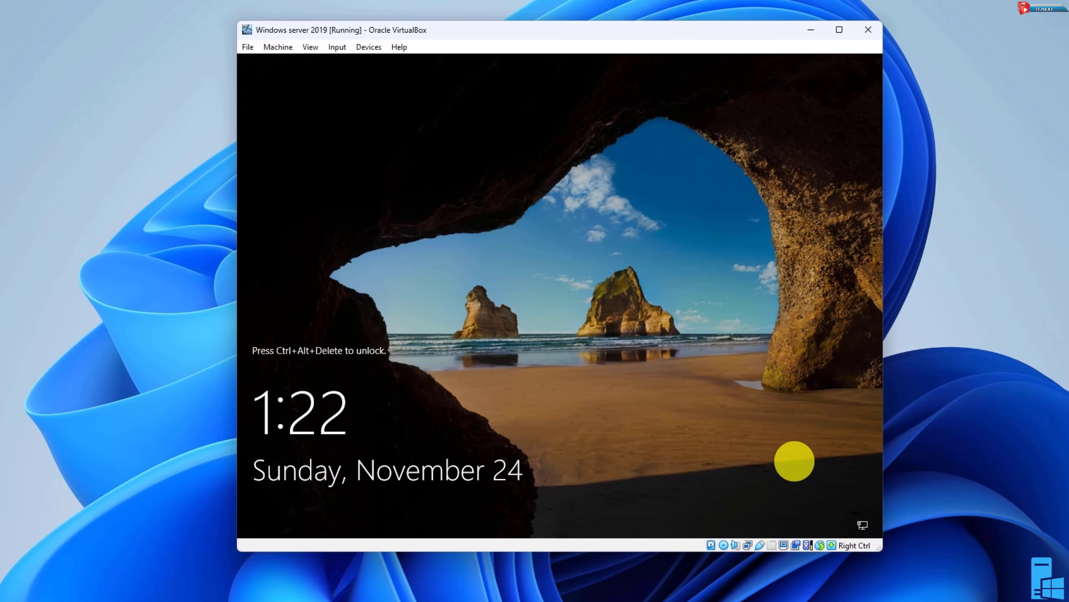
# Send Ctrl-Alt-Del to the virtual machine and sign in as Administrator with the account password
pyautogui.click(340, 46)
pyautogui.moveTo(354, 65)
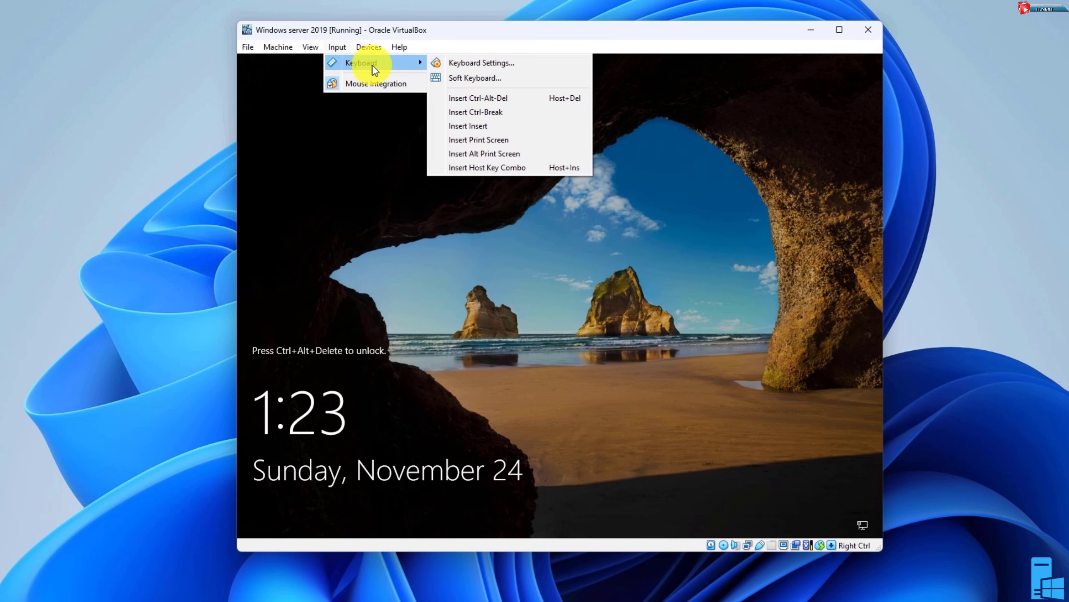
pyautogui.click(496, 97)
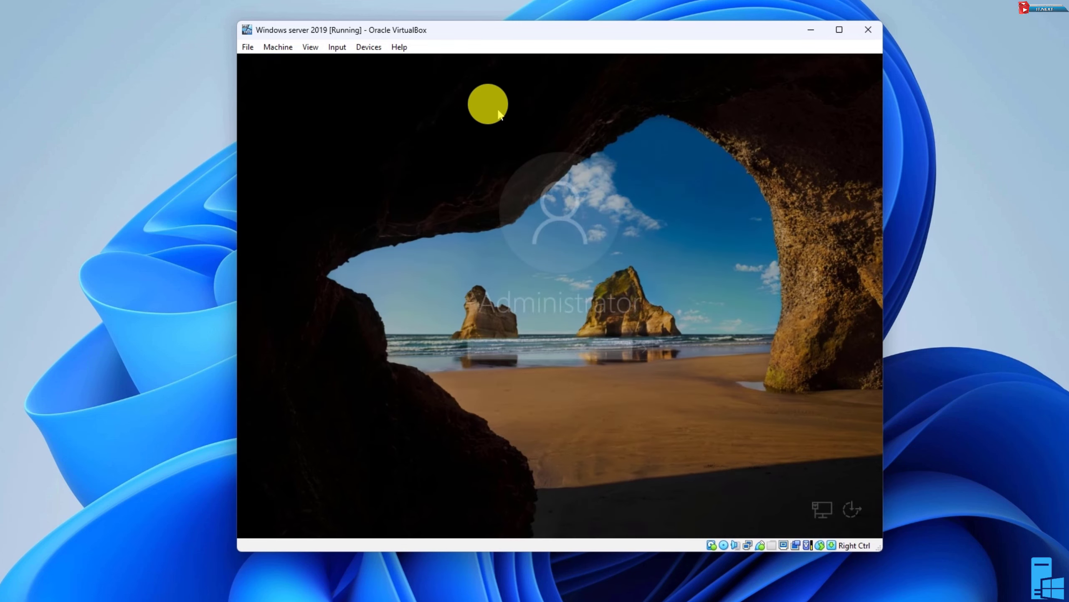
pyautogui.write('P')
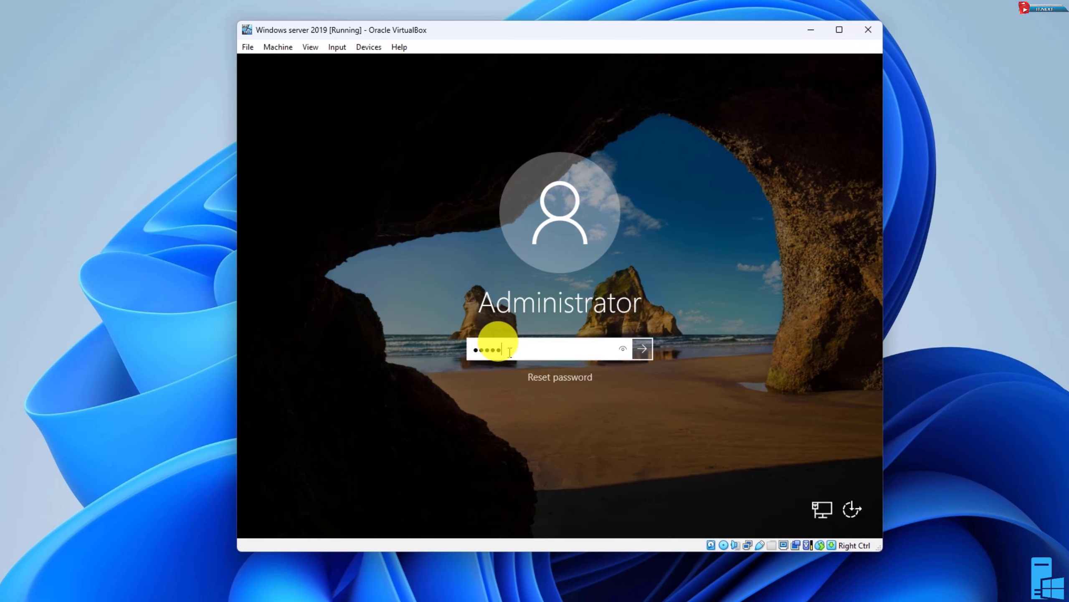
pyautogui.press('Return')
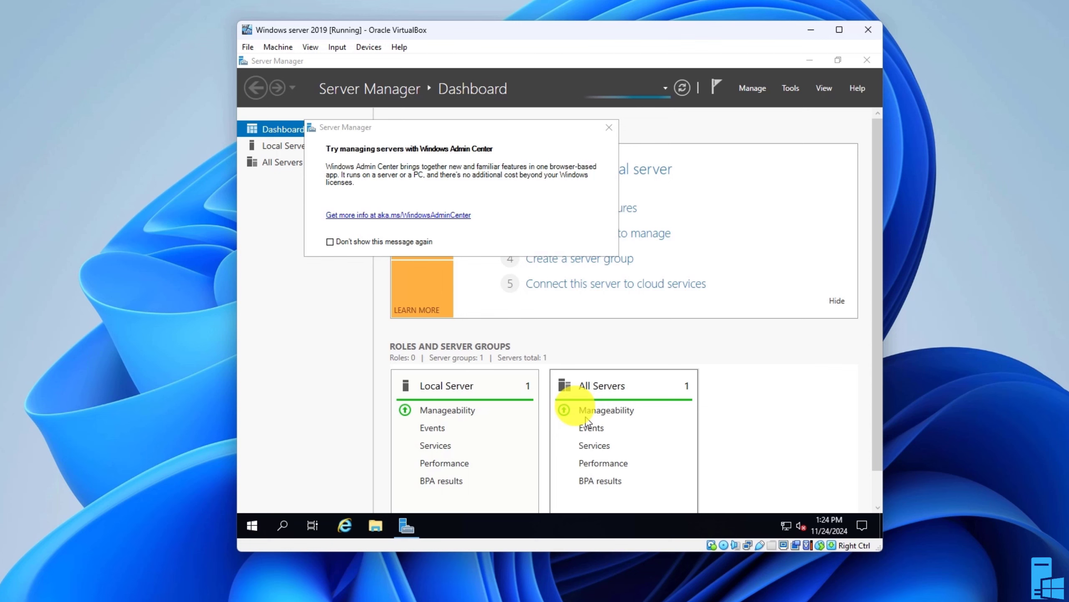
# Dismiss the Windows Admin Center message and minimize Server Manager
pyautogui.click(609, 127)
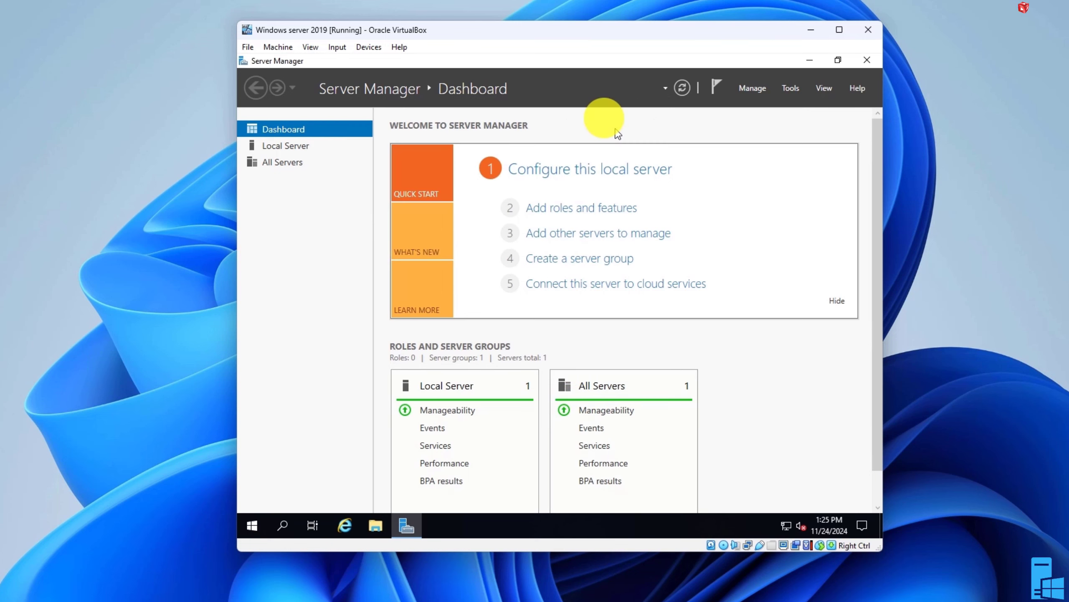
pyautogui.scroll(-1, 598, 409)
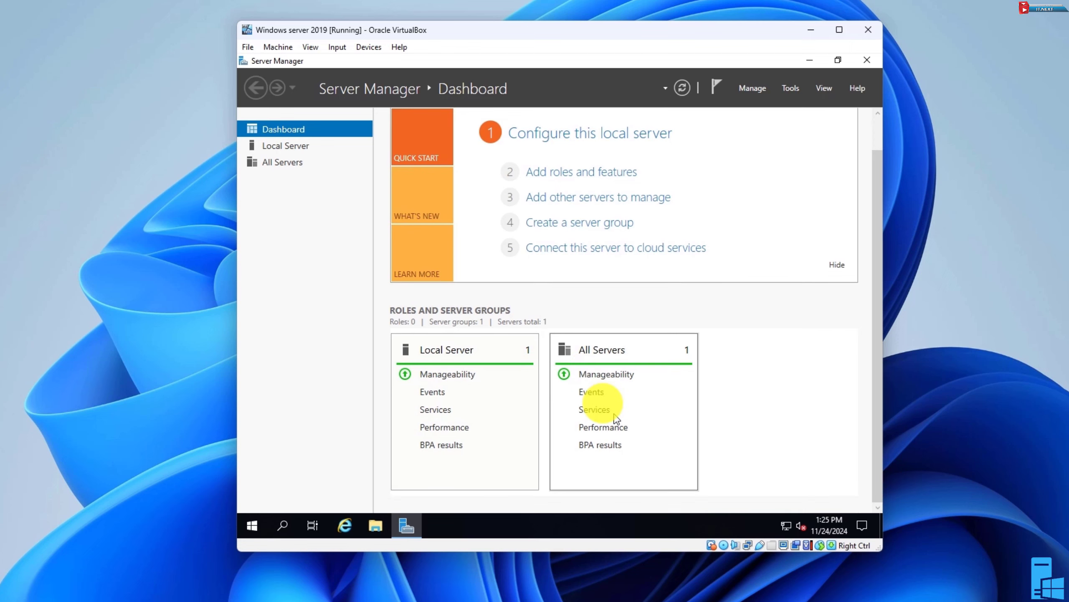
pyautogui.scroll(1, 609, 404)
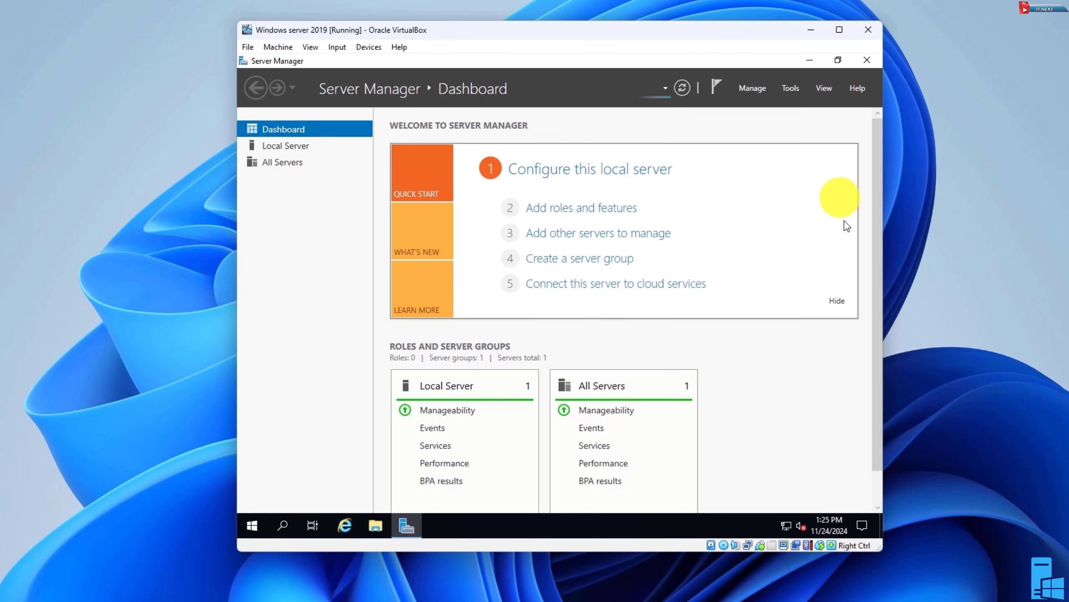
pyautogui.click(810, 60)
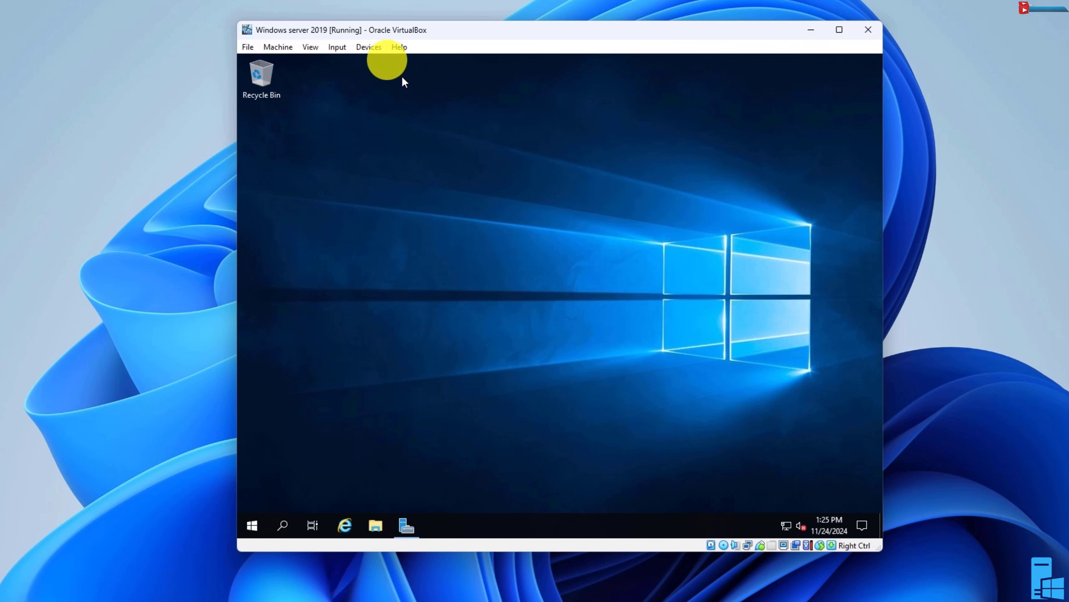
# Insert the Guest Additions CD image and run VBoxWindowsAdditions-amd64 from the CD drive in File Explorer
pyautogui.click(373, 46)
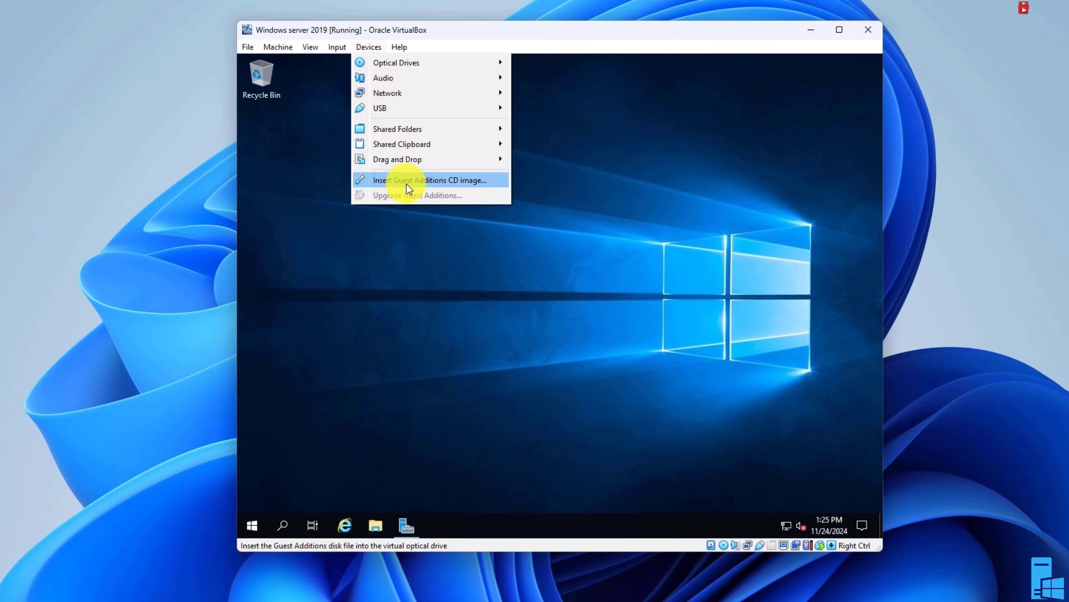
pyautogui.click(438, 181)
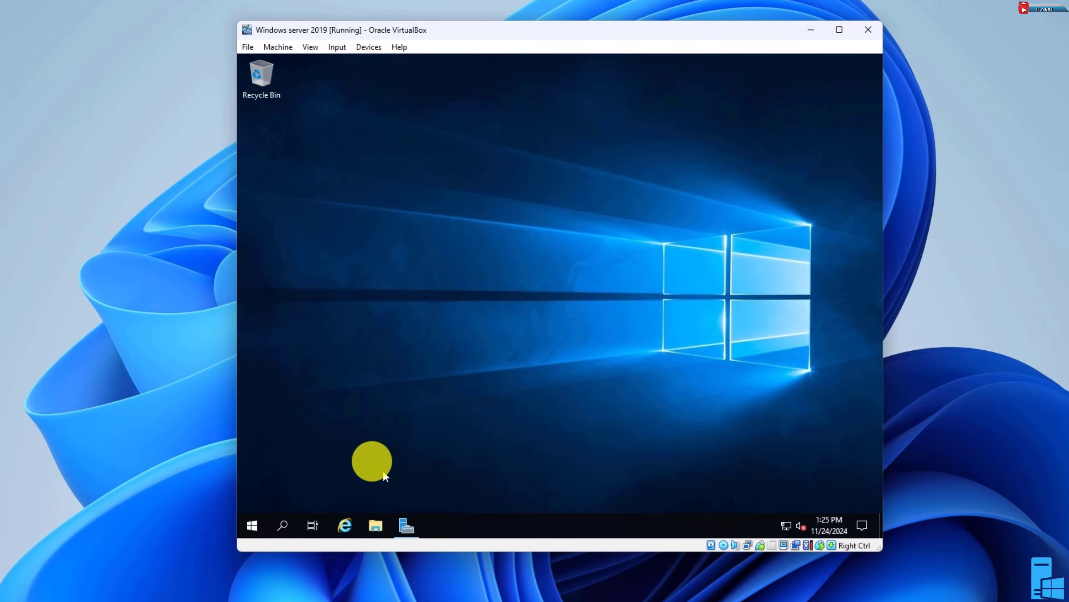
pyautogui.click(375, 525)
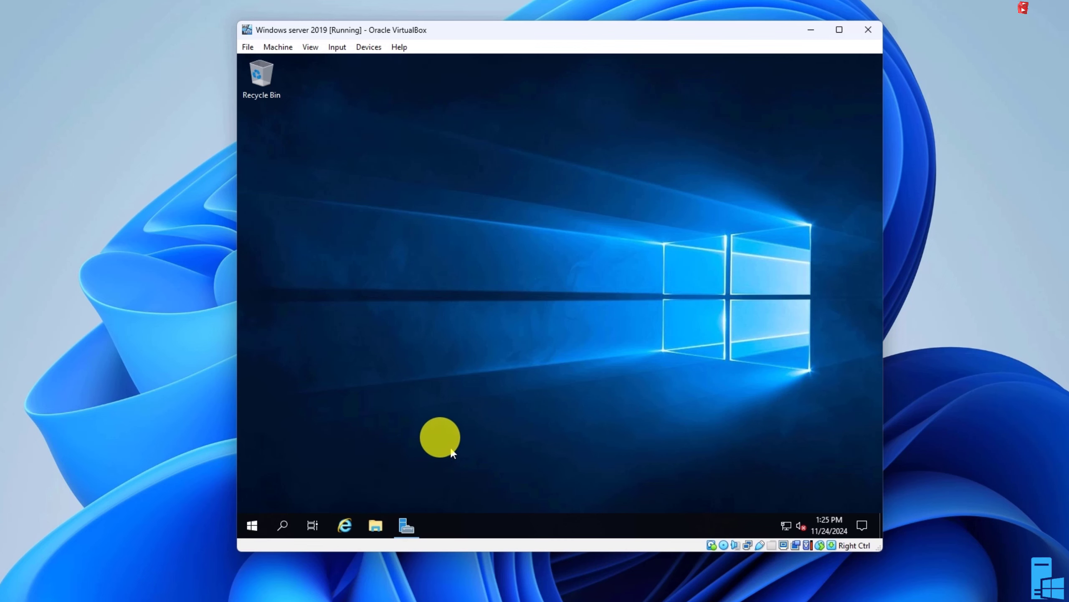
pyautogui.click(371, 257)
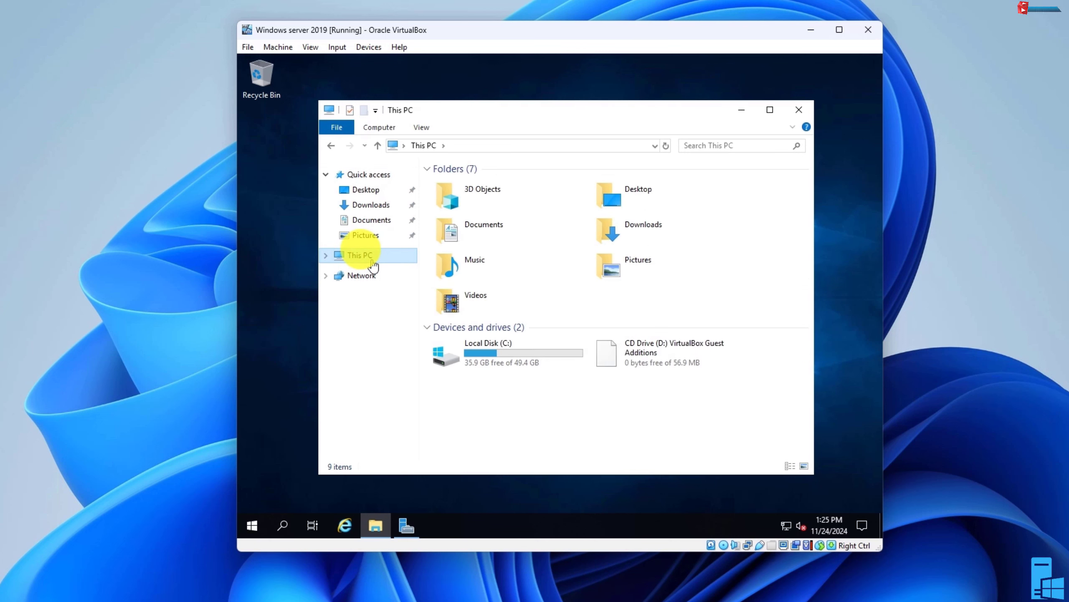
pyautogui.doubleClick(650, 353)
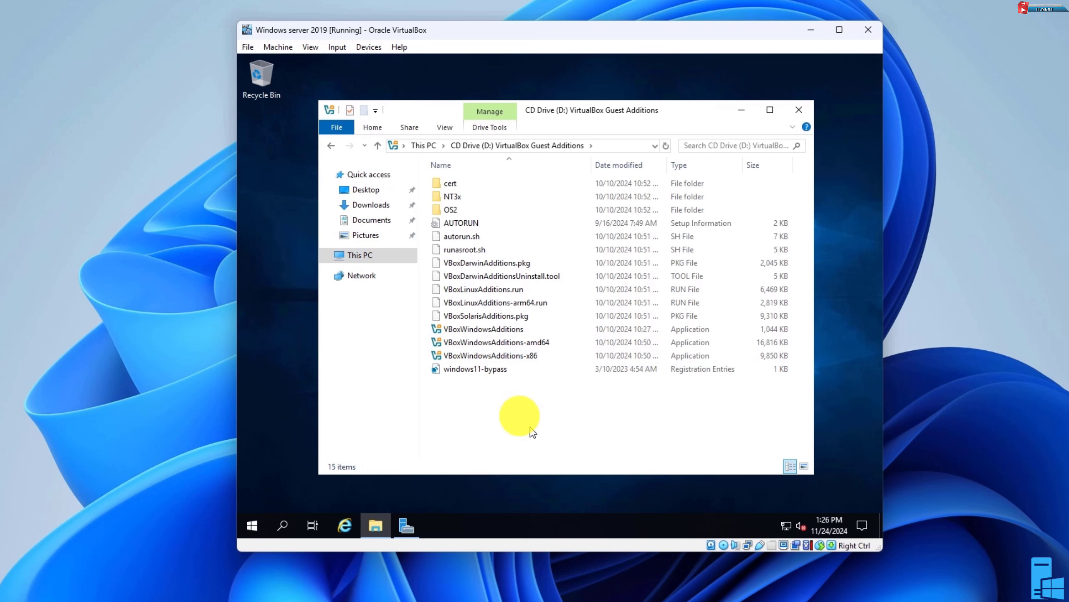
pyautogui.doubleClick(516, 343)
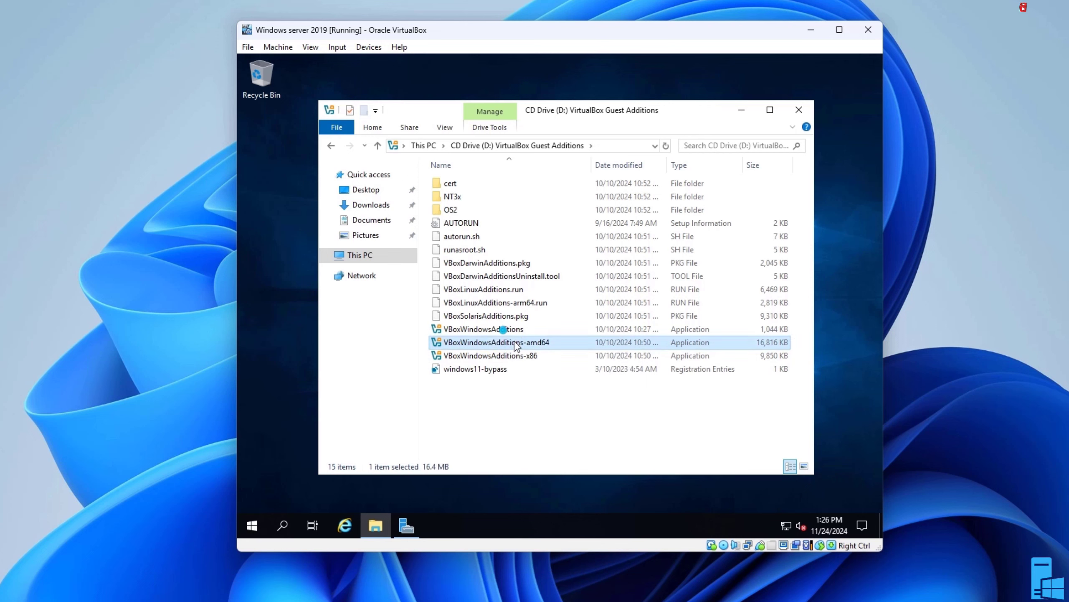
# Install VirtualBox Guest Additions with the default install location and components
pyautogui.click(627, 392)
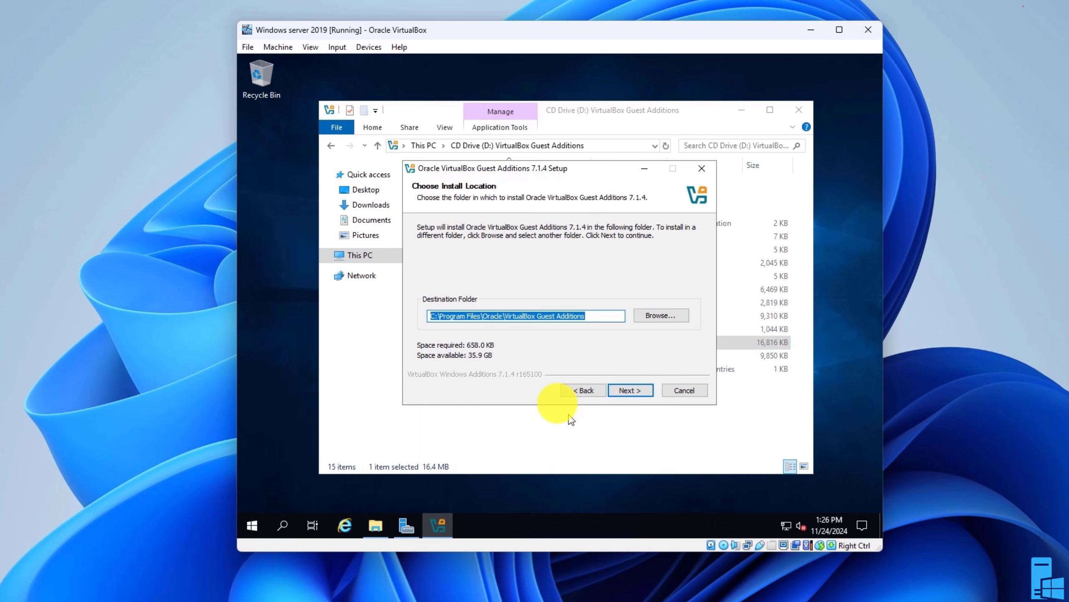
pyautogui.click(628, 390)
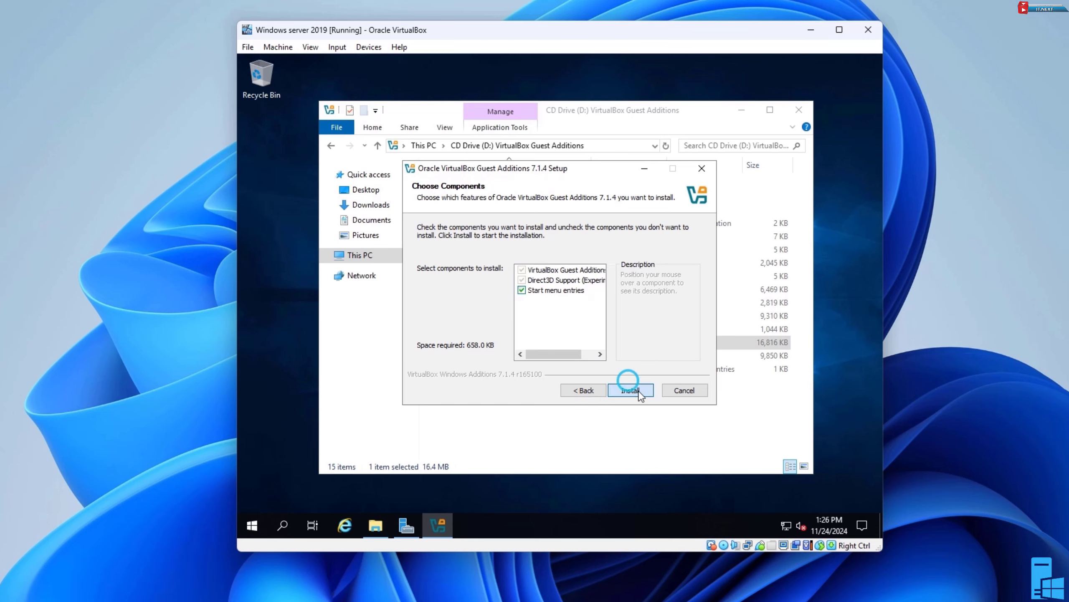
pyautogui.click(631, 390)
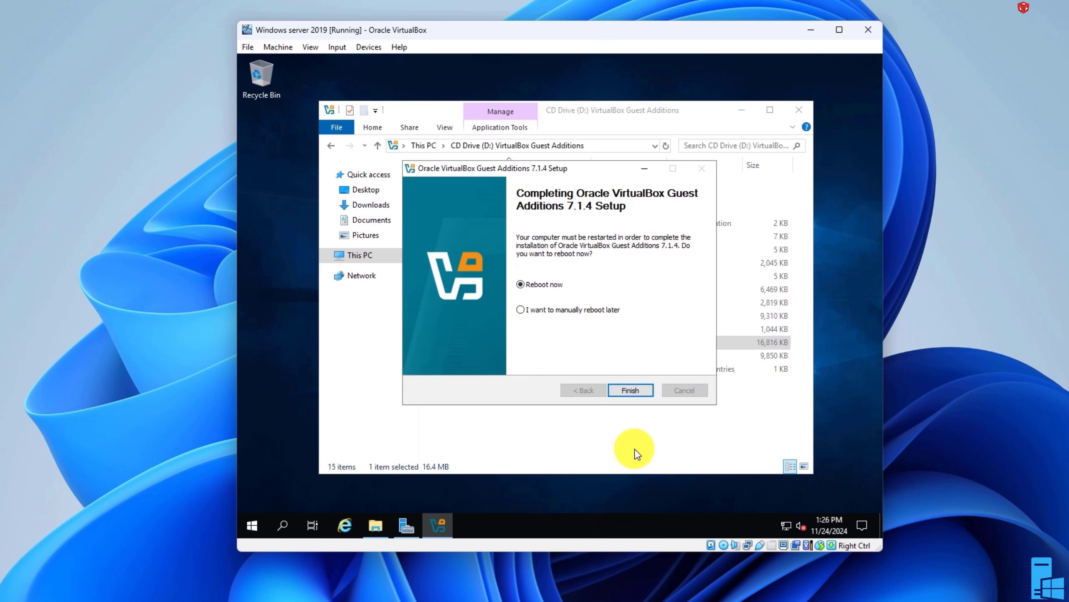
# Reboot to finish the Guest Additions setup, then send Ctrl-Alt-Del and sign in as Administrator with the account password
pyautogui.click(630, 390)
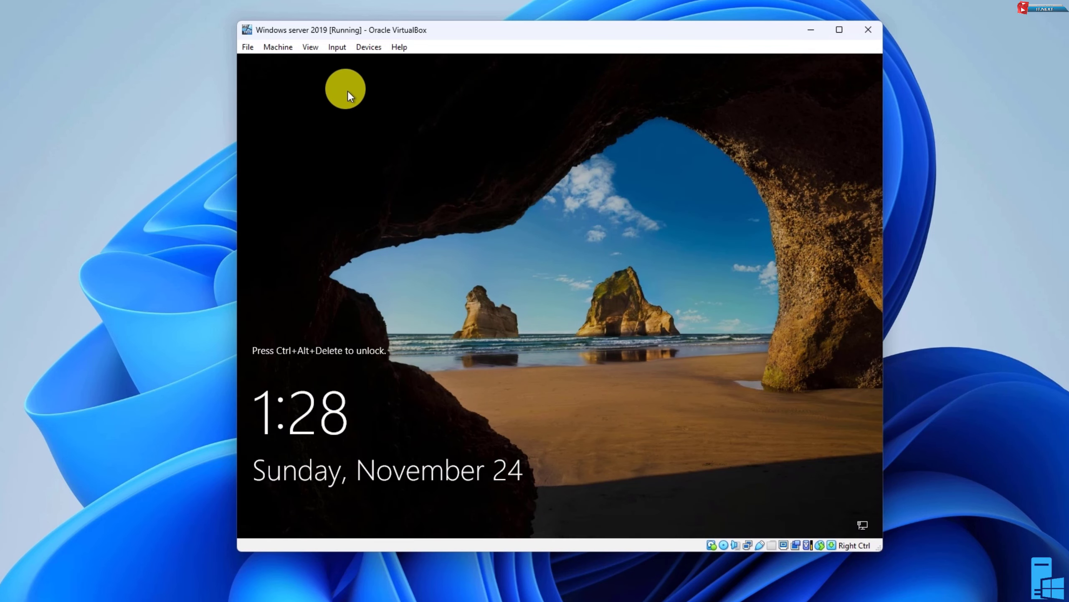
pyautogui.click(333, 50)
pyautogui.moveTo(342, 64)
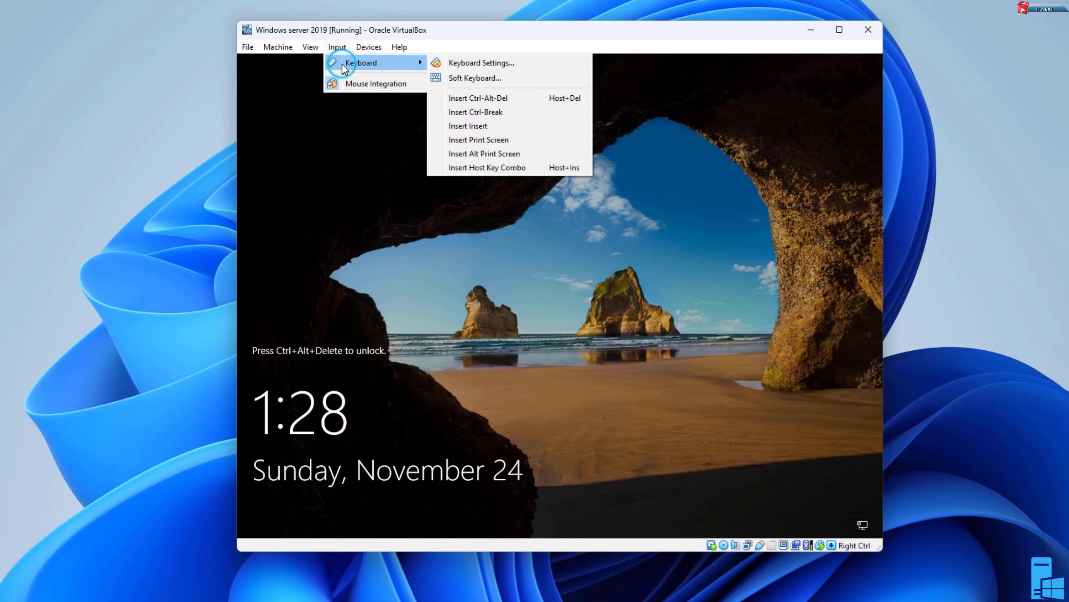
pyautogui.click(479, 101)
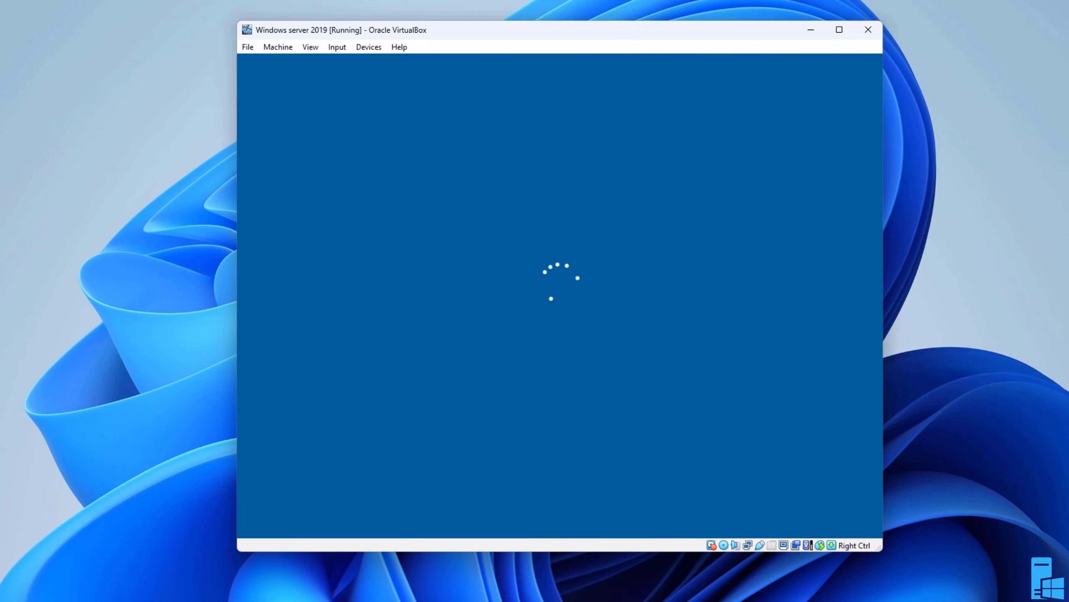
pyautogui.write('•••••••')
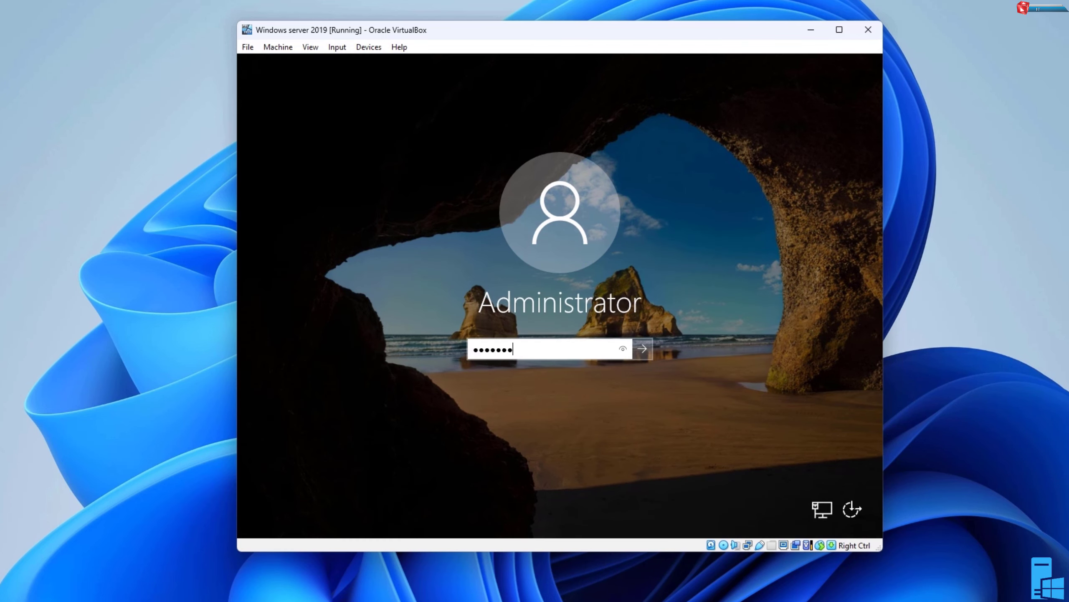
pyautogui.press('Return')
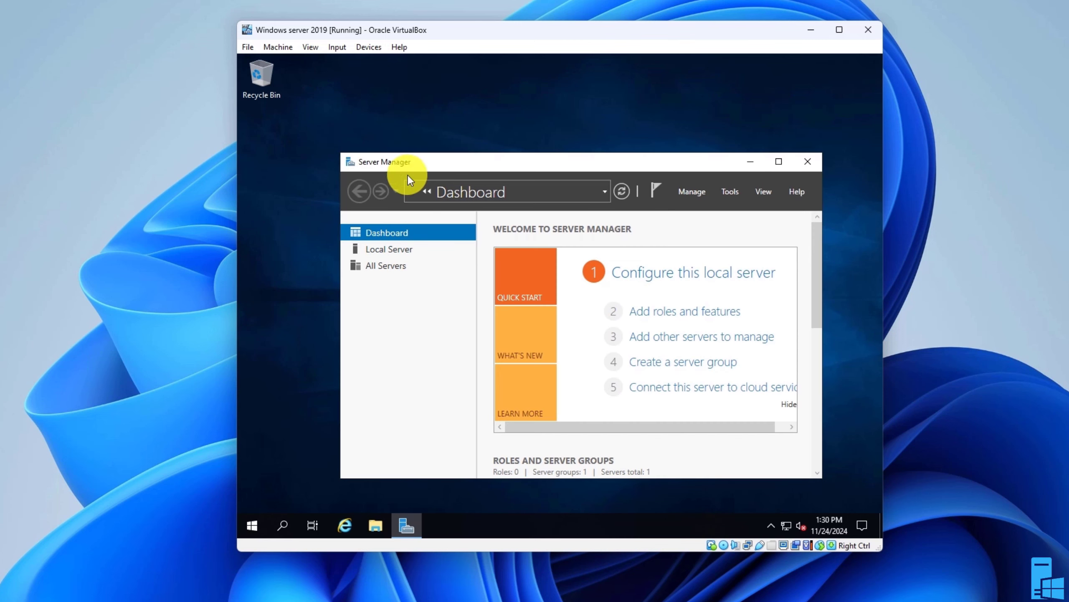
# Switch the virtual machine window to full-screen mode
pyautogui.click(316, 46)
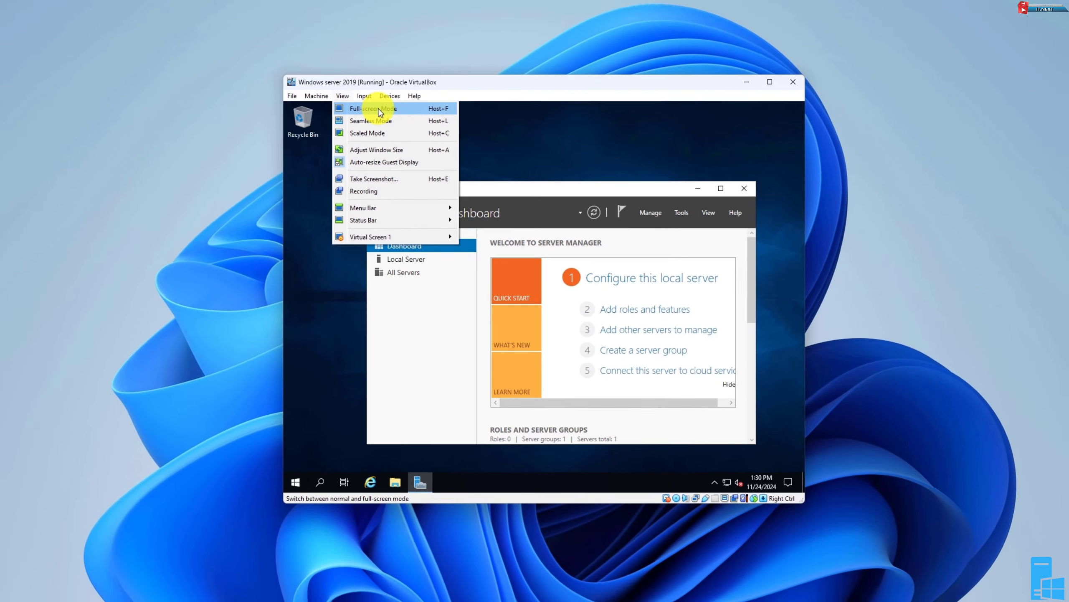
pyautogui.click(367, 88)
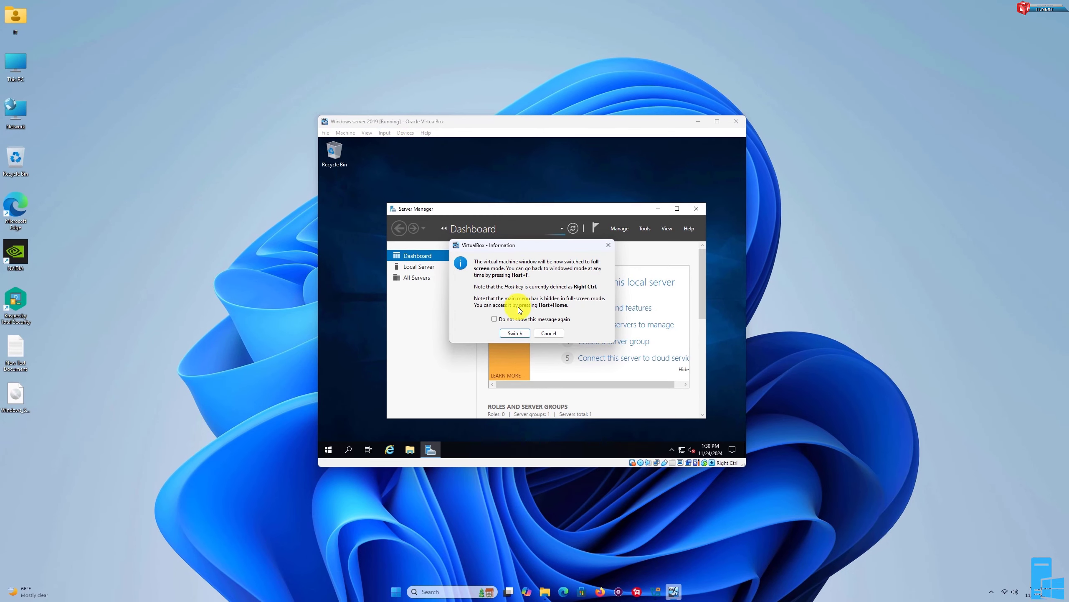
pyautogui.click(515, 334)
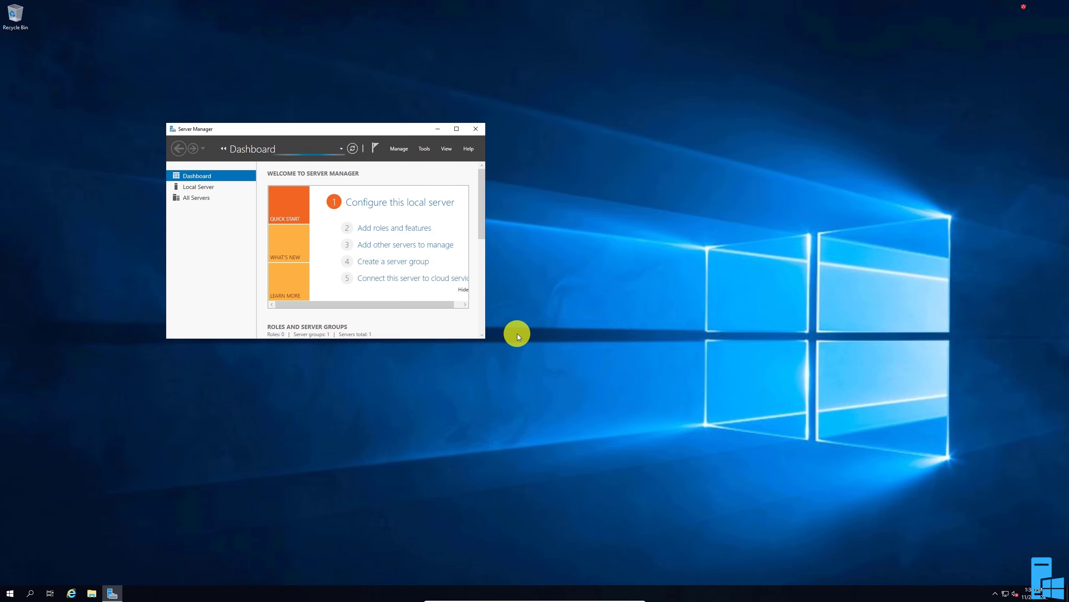
# Maximize Server Manager and browse its All Servers, Local Server and Dashboard pages
pyautogui.click(456, 129)
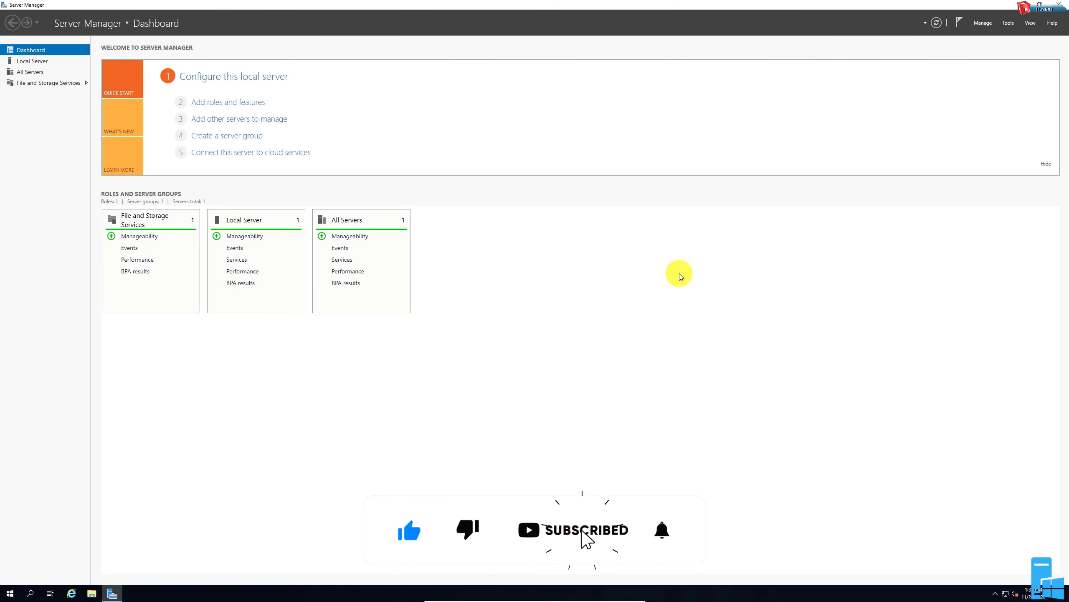
pyautogui.click(31, 72)
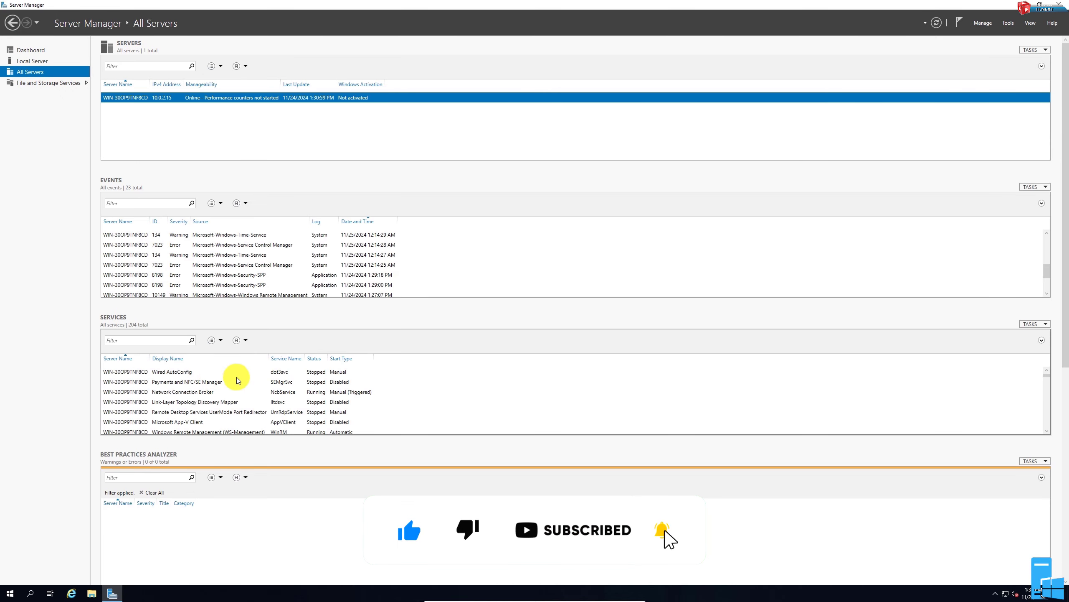
pyautogui.scroll(-3, 236, 370)
pyautogui.click(33, 61)
pyautogui.click(31, 49)
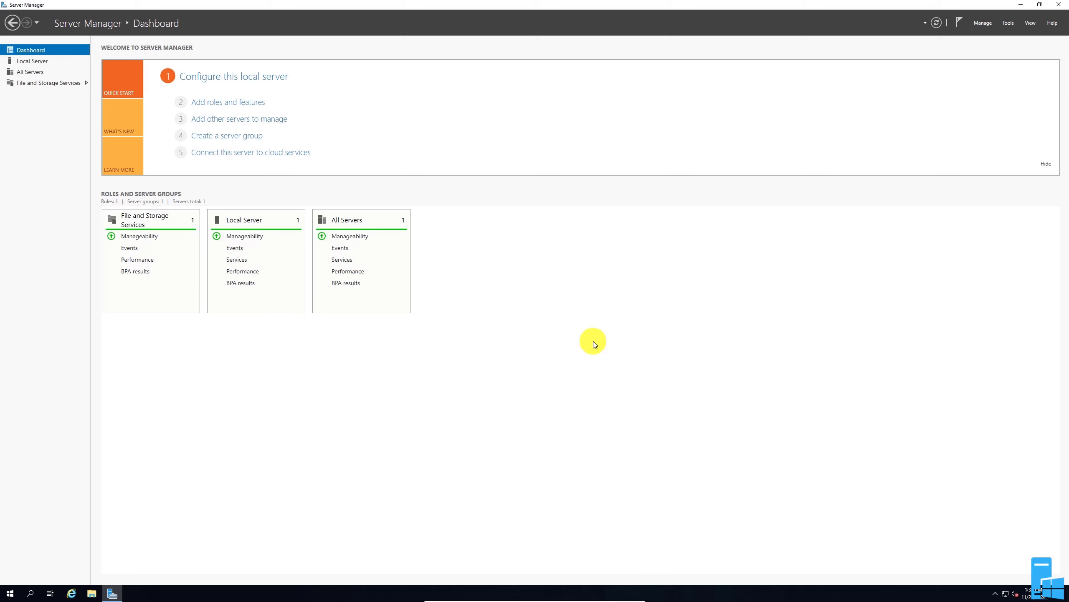
# Restore Server Manager to a smaller window and move it toward the centre of the desktop
pyautogui.click(1040, 5)
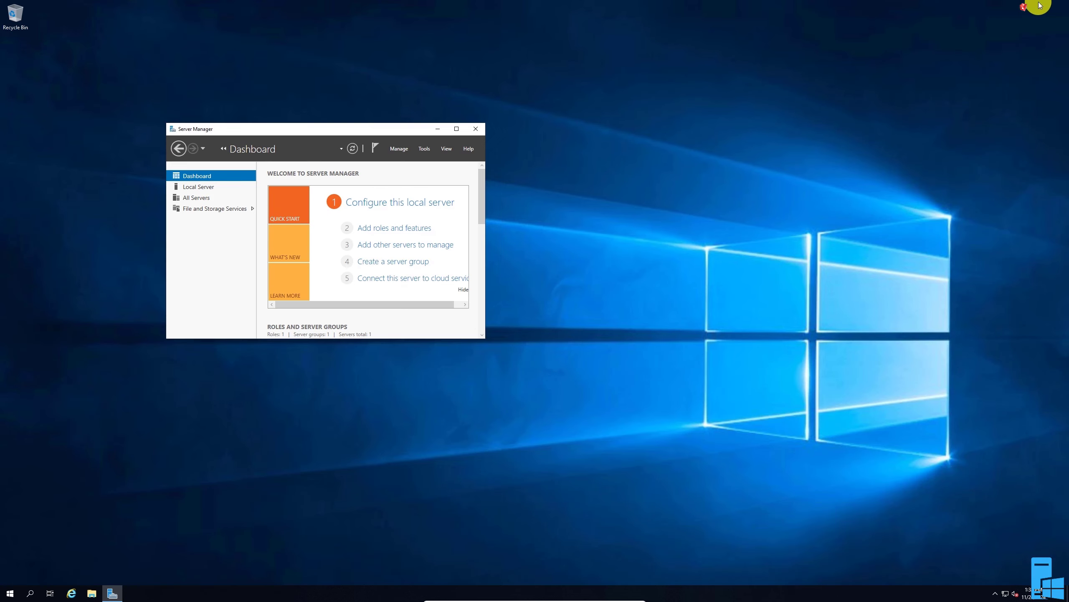
pyautogui.moveTo(410, 135); pyautogui.dragTo(625, 131)
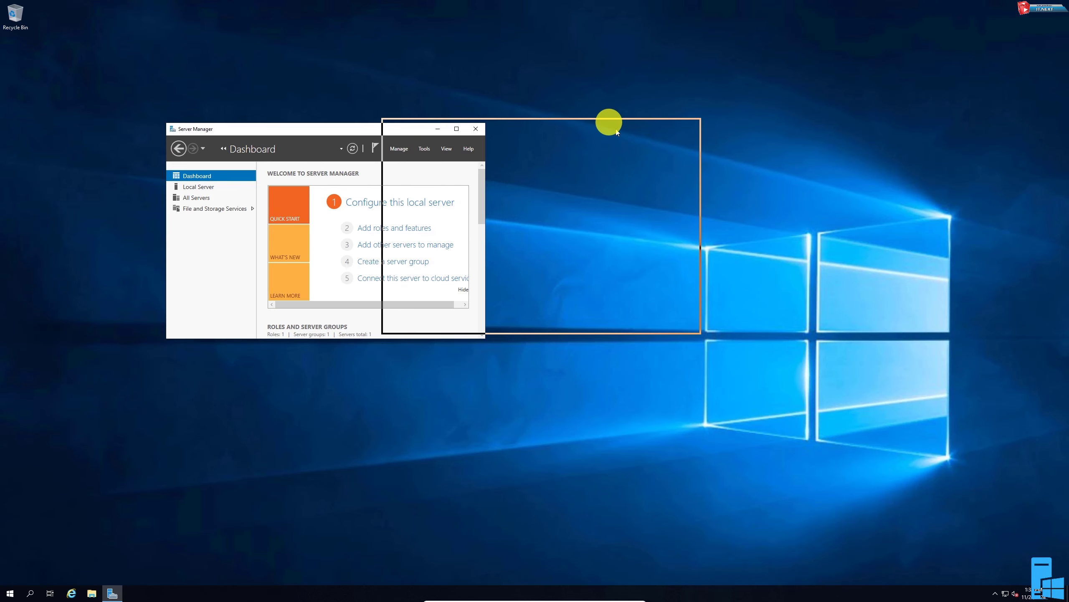
# Refresh the guest desktop
pyautogui.click(194, 257)
pyautogui.rightClick(206, 278)
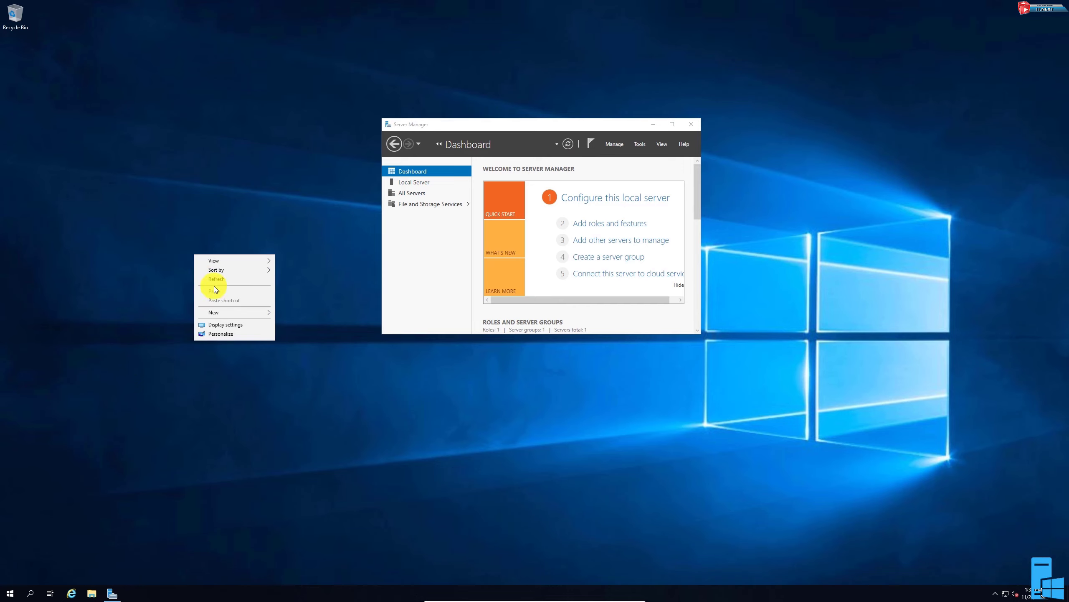
pyautogui.click(217, 278)
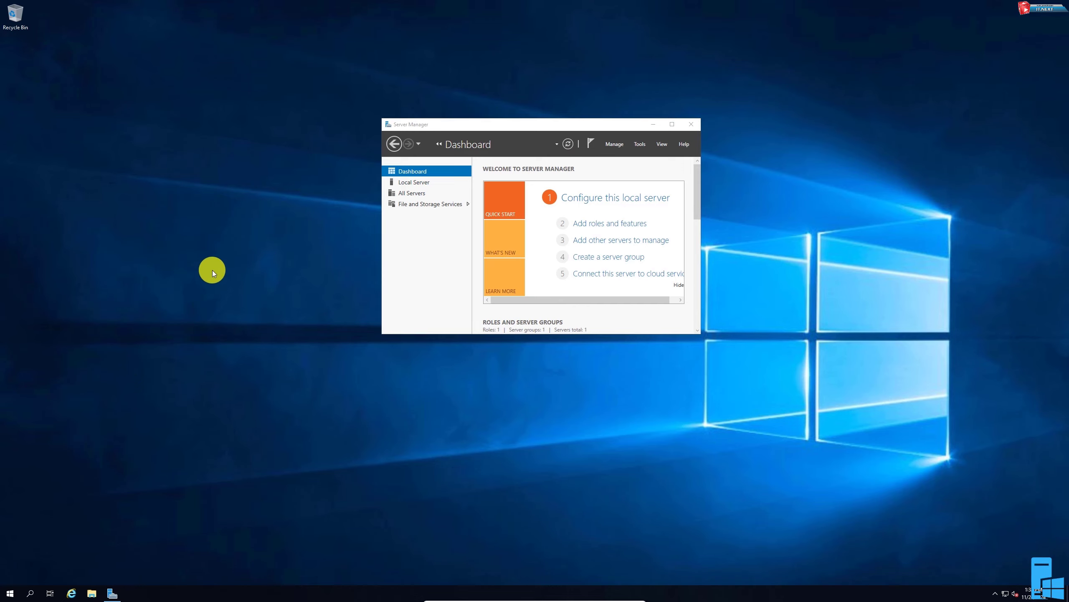